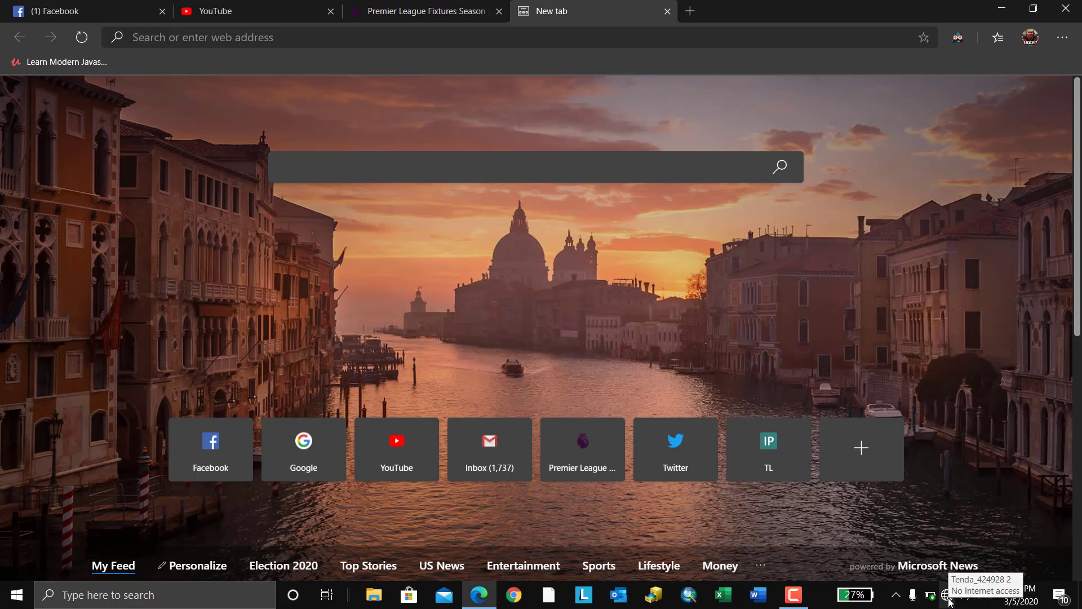
- Check the current Wi-Fi, then log in to the Tenda admin at 192.168.0.1 with the default password
left_click(949, 601)
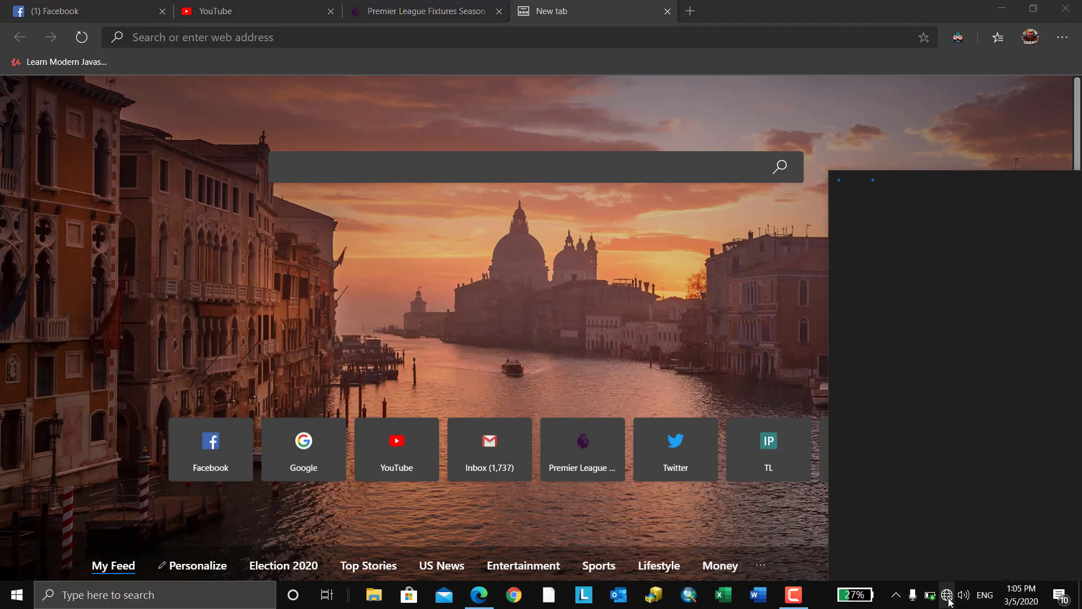
left_click(949, 601)
left_click(541, 38)
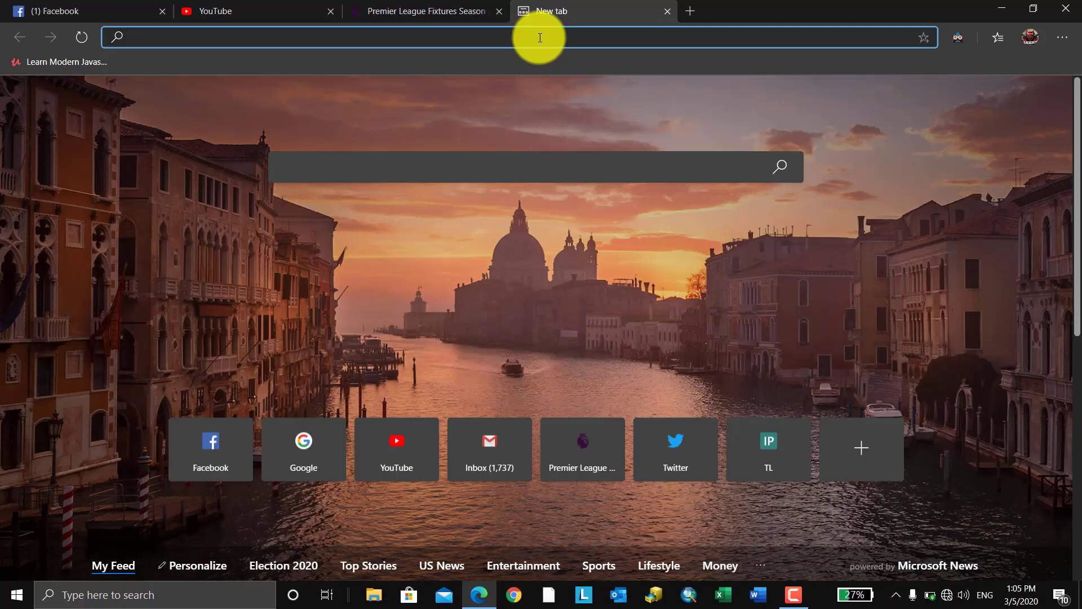
type("192.168.0.1")
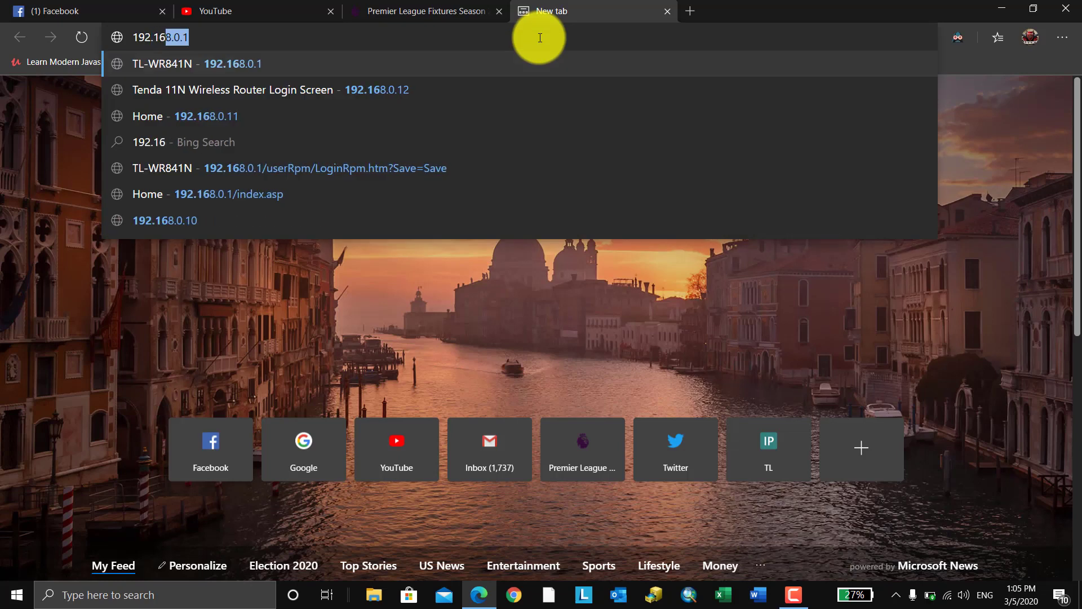
key("Return")
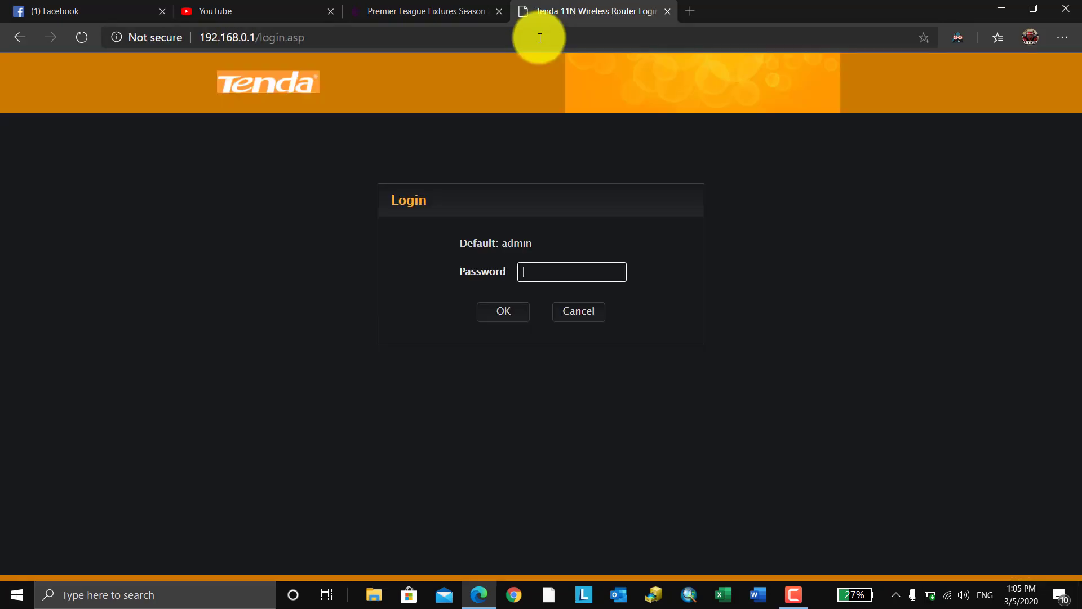
type("a")
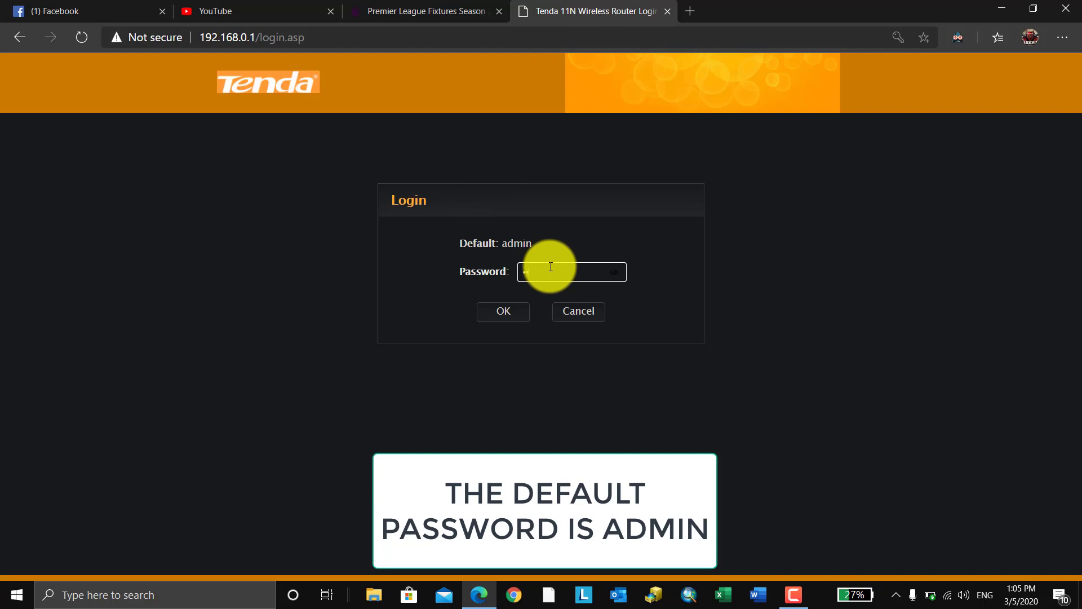
type("dmin")
key("Return")
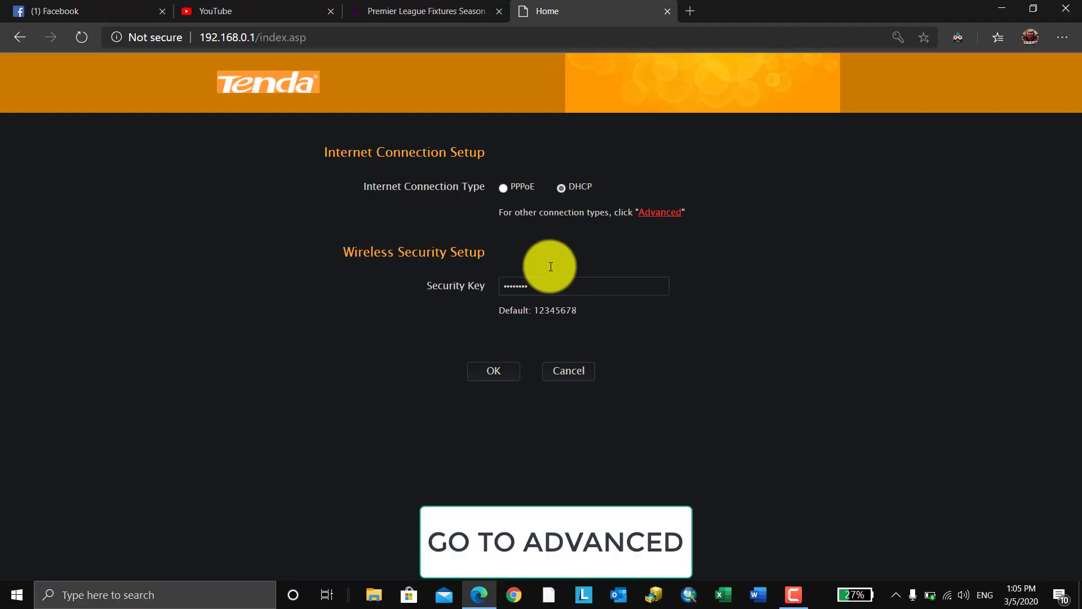
- Go to Advanced settings and open the Wireless tab's basic settings
left_click(657, 217)
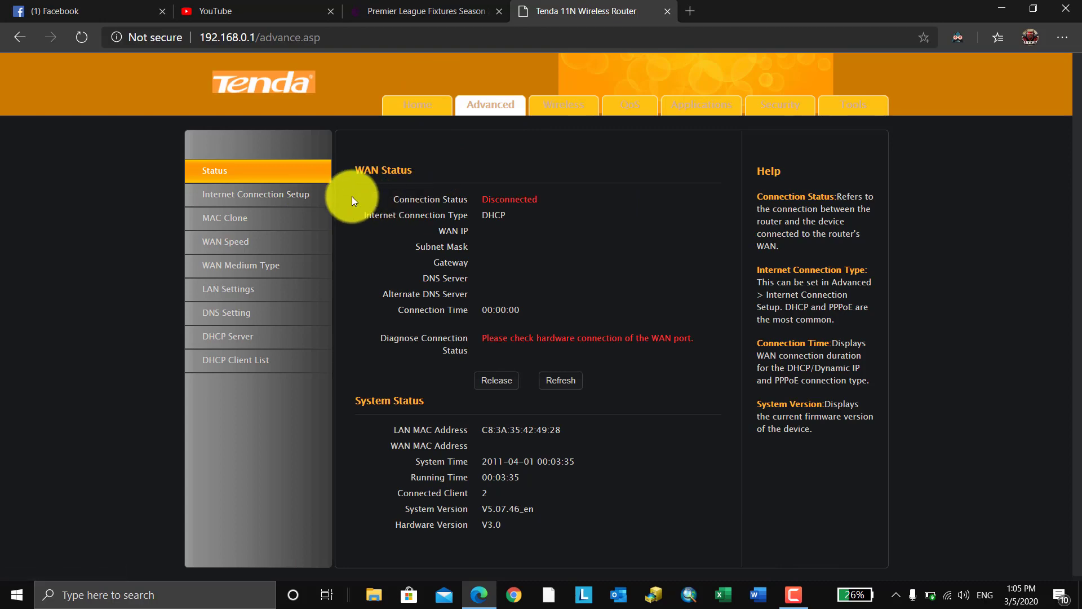
left_click(577, 114)
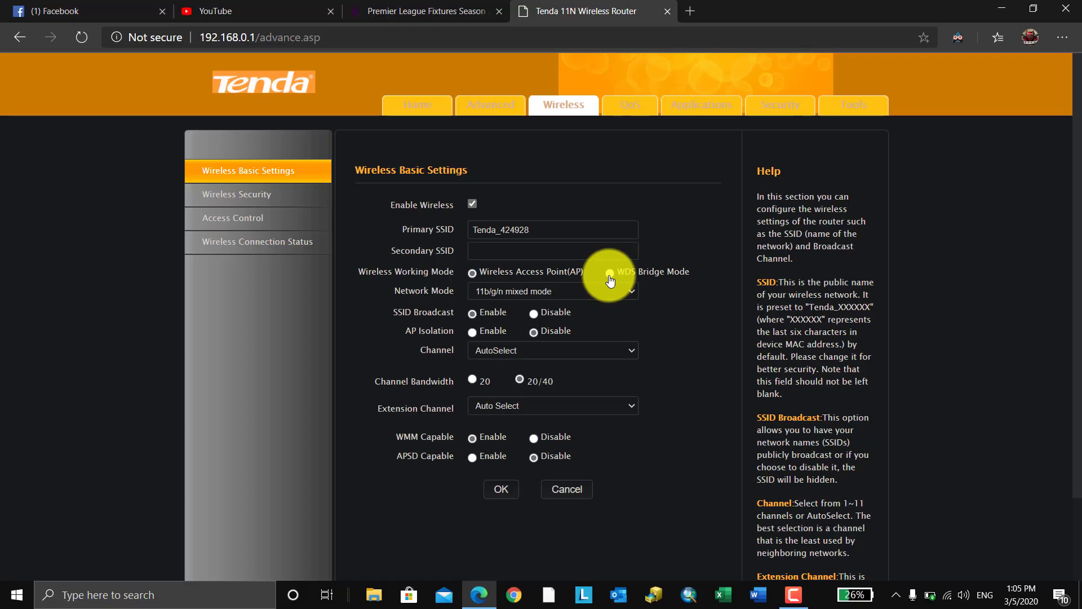
- Choose WDS Bridge Mode and pick TP-LINK_5D7A from the scan results as the access point
left_click(610, 274)
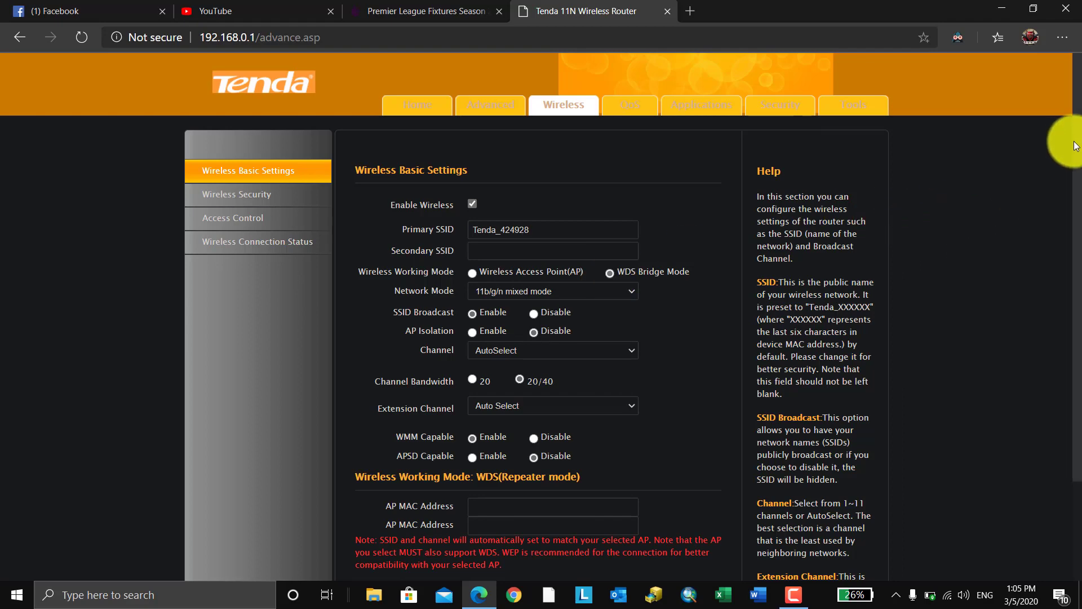
left_click_drag(1064, 145, 1064, 220)
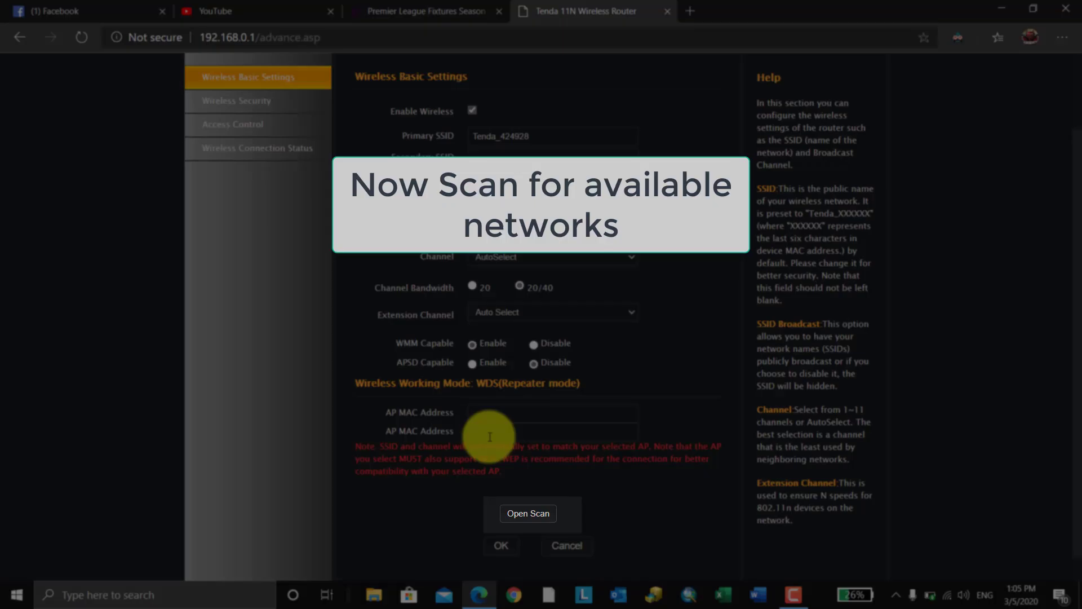
left_click(529, 514)
left_click_drag(715, 310, 715, 393)
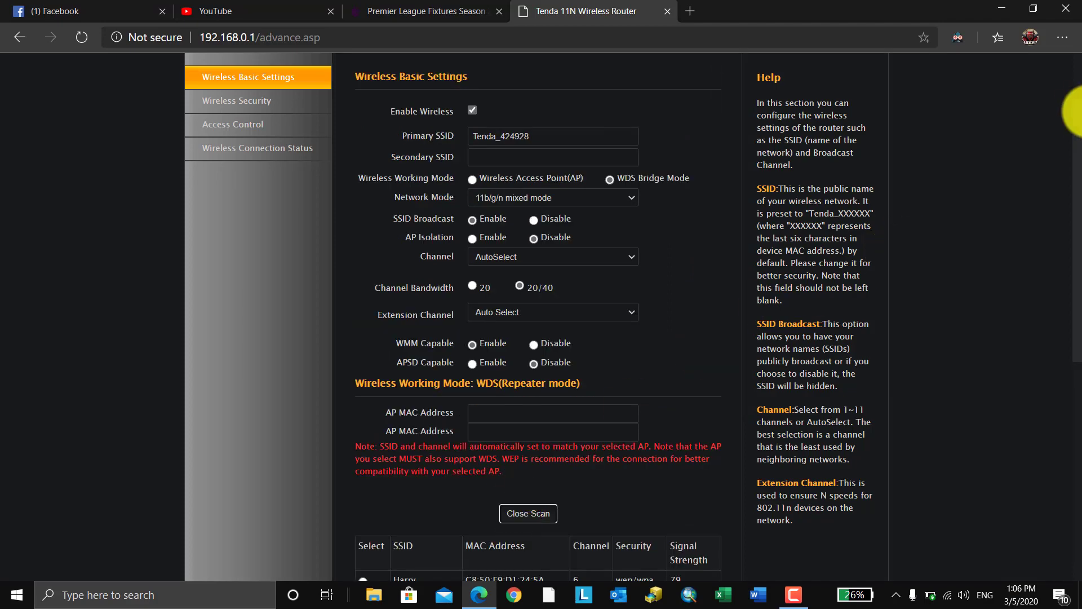
left_click_drag(1079, 138, 1078, 266)
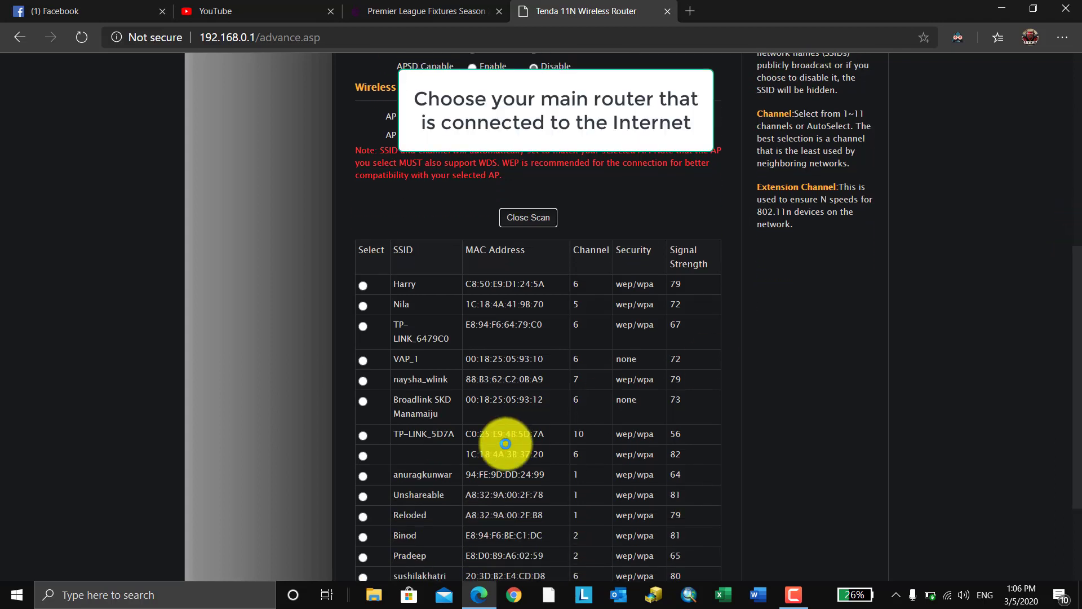
left_click(363, 437)
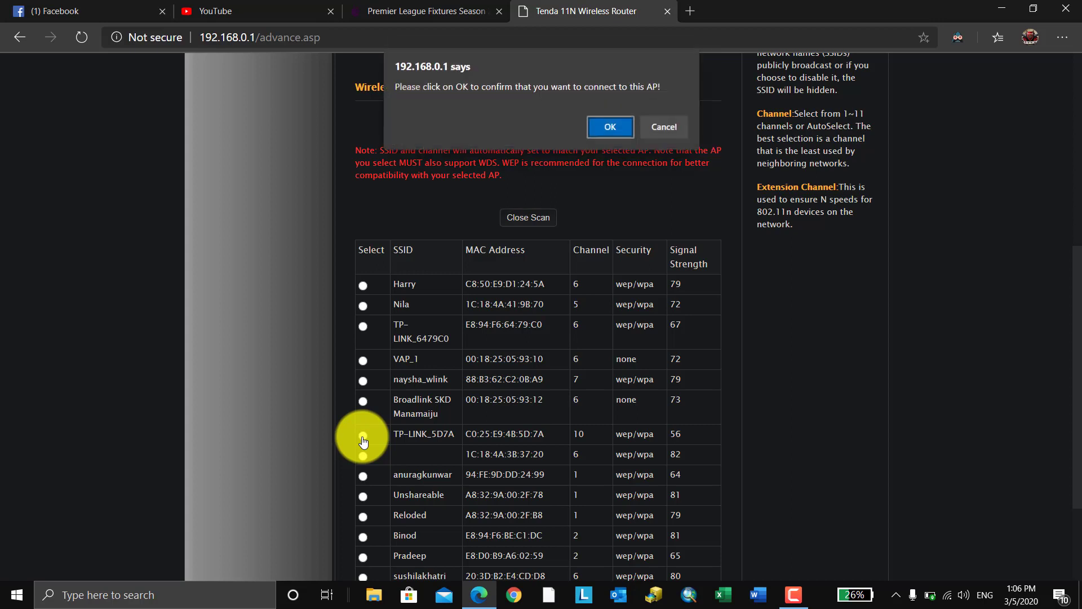
left_click(610, 127)
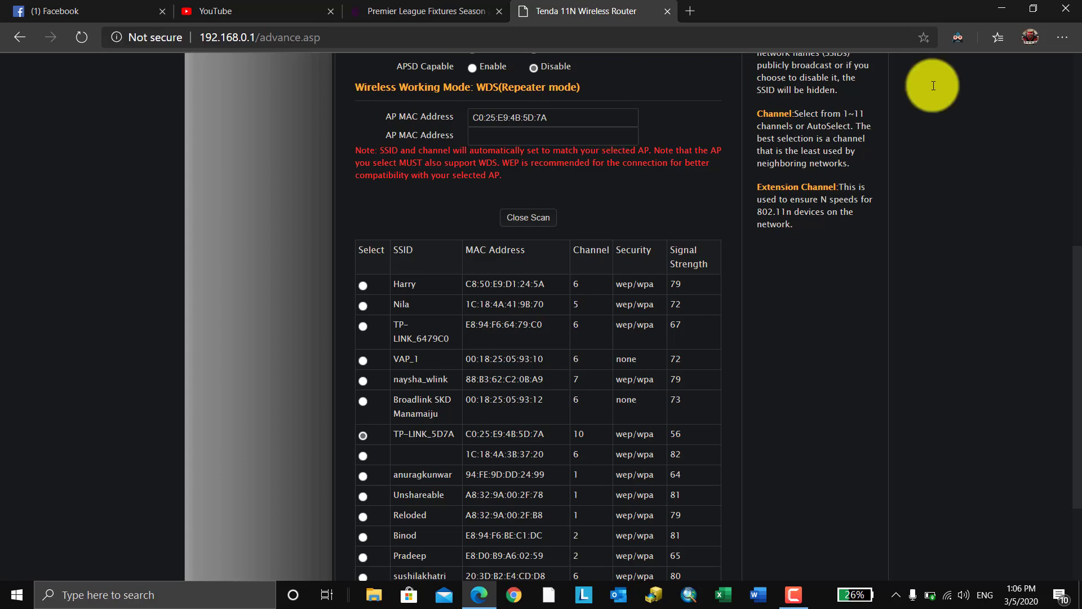
left_click(542, 218)
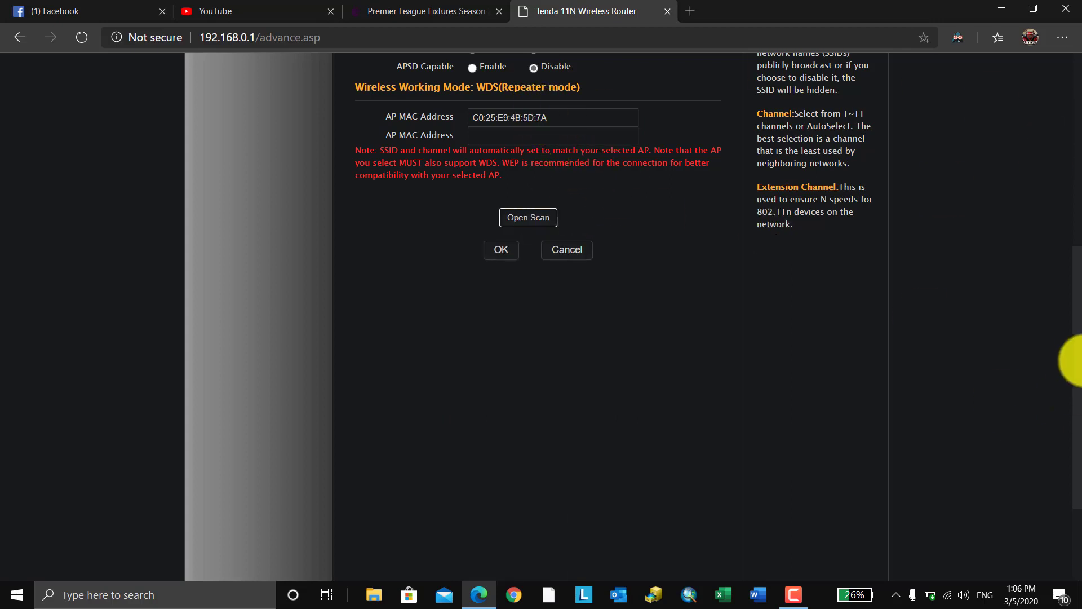
- Set the channel to AutoSelect and save, accepting the SSID change to TP-LINK_5D7A
scroll(1071, 355, "up", 5)
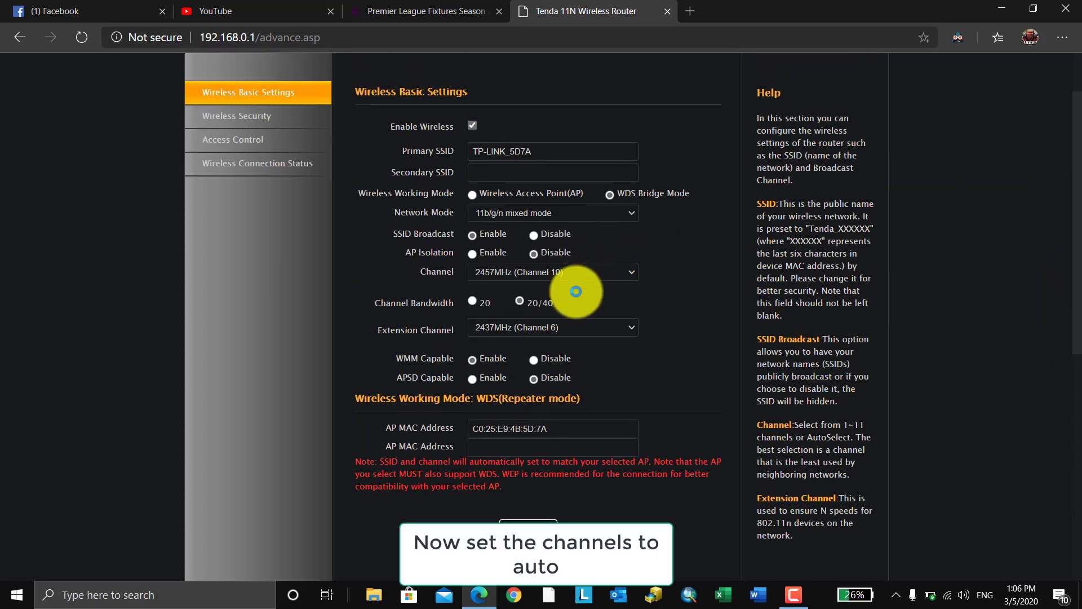
left_click(579, 271)
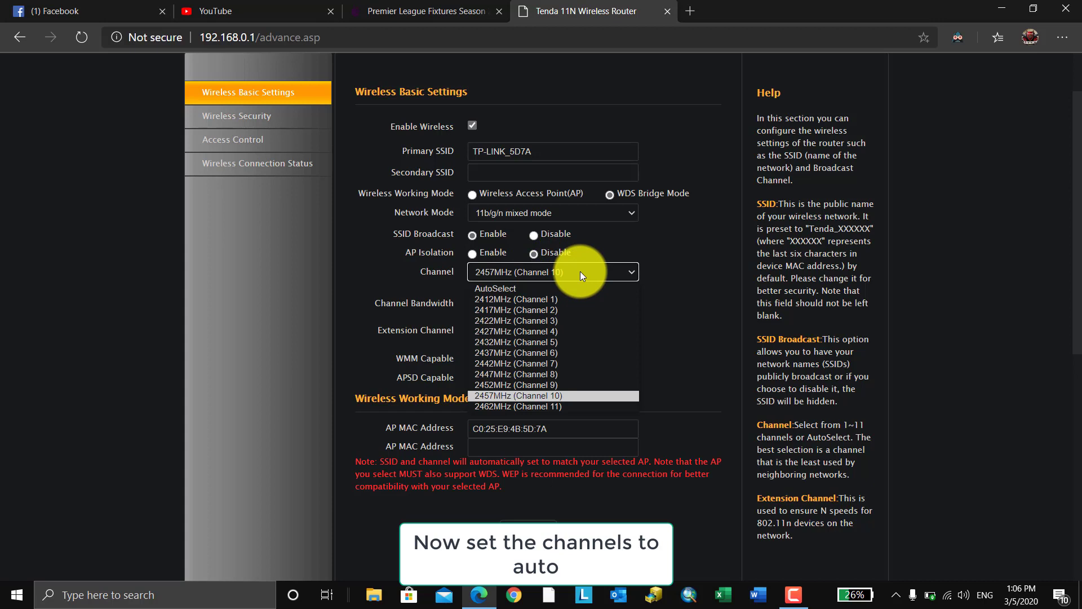
left_click(563, 289)
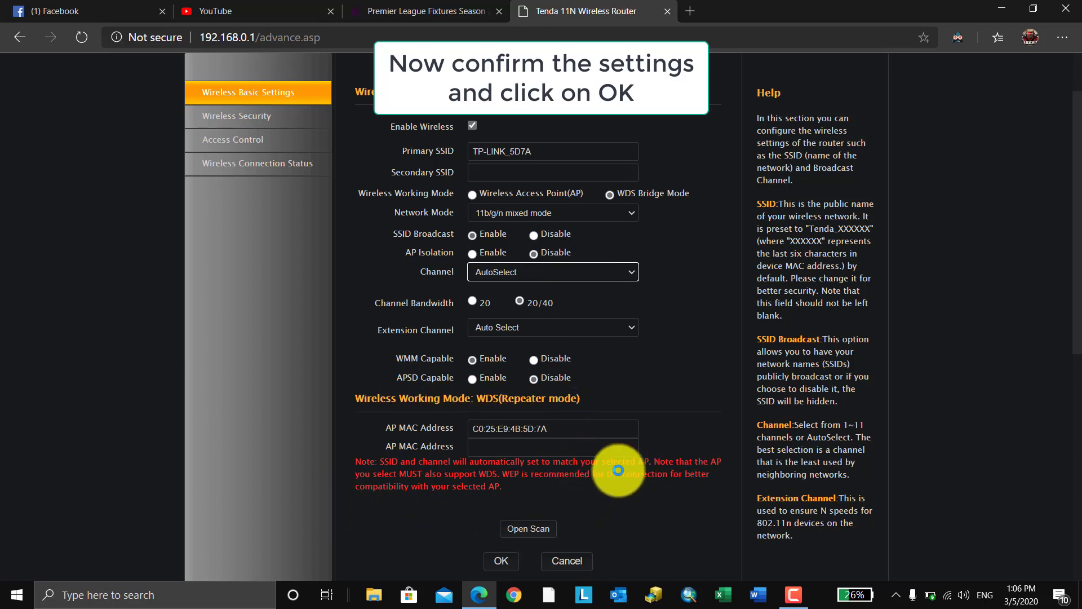
left_click(504, 561)
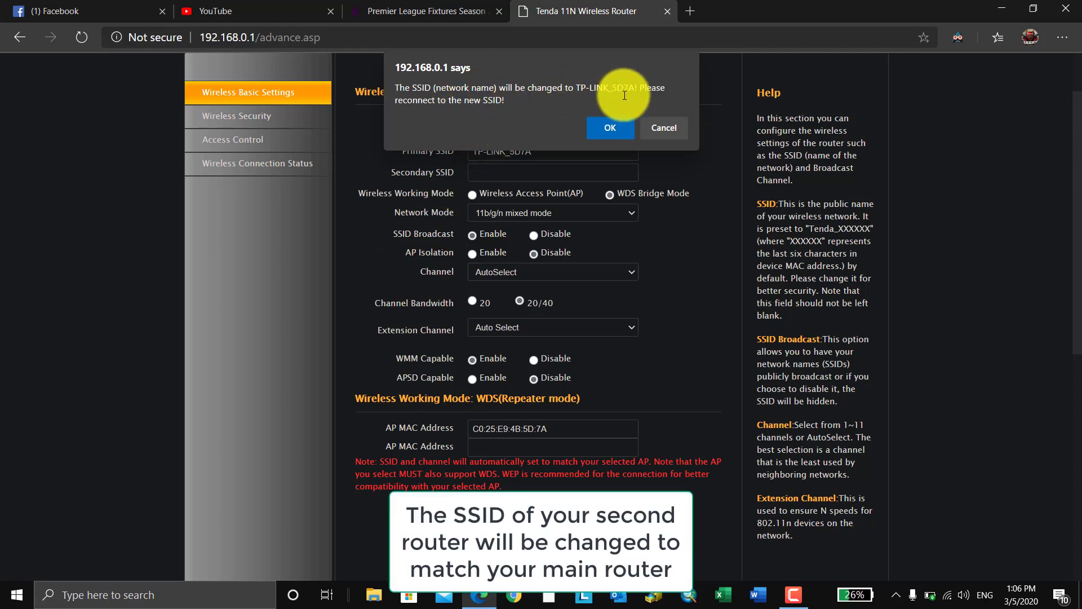
left_click(605, 132)
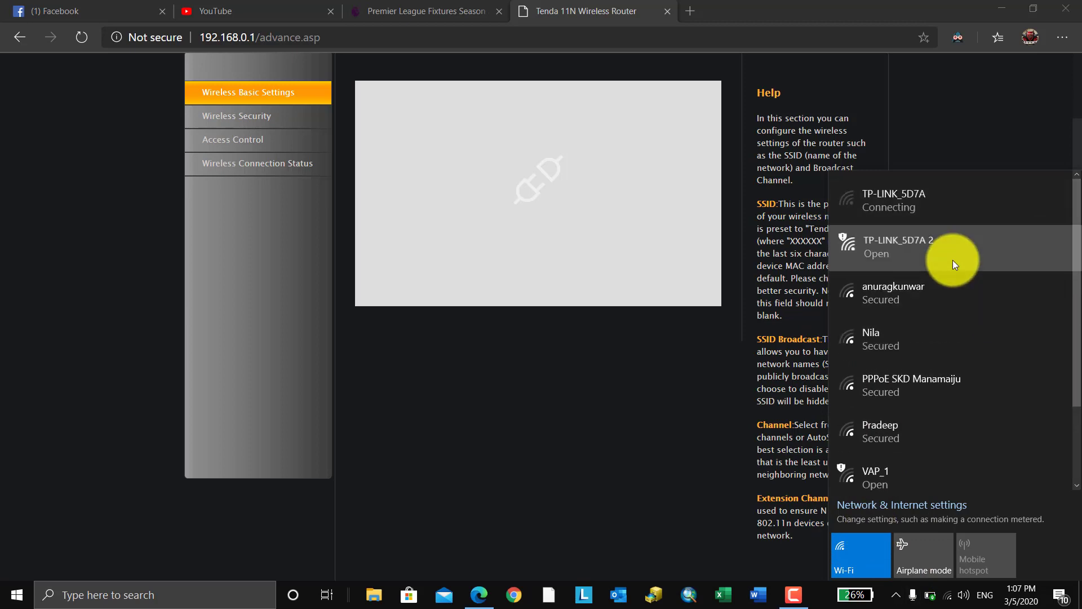
- Connect the laptop to TP-LINK_5D7A 2 and open a new browser tab
left_click(952, 260)
left_click(1006, 348)
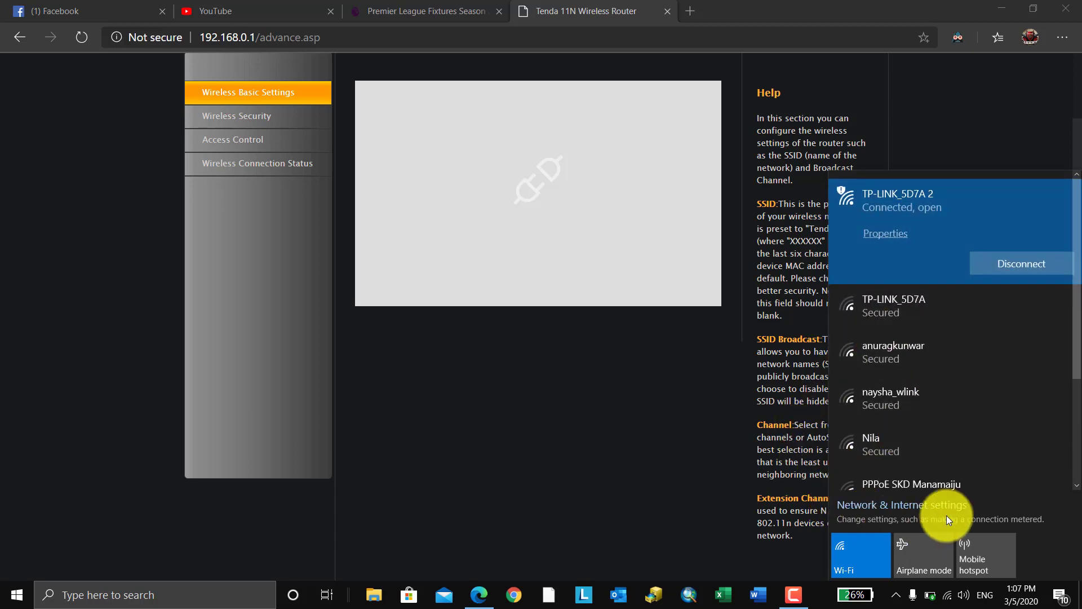
left_click(732, 525)
left_click(699, 8)
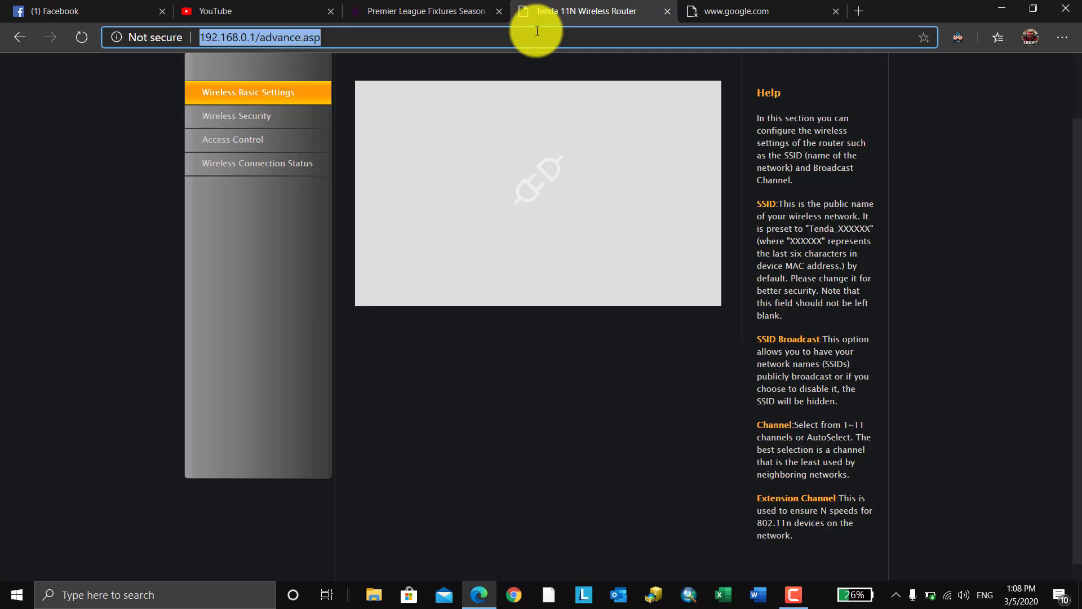
- Load 192.168.0.1 and change the LAN IP address to 192.168.0.13 under Advanced > LAN Settings
type("192.168.0.1")
key("Return")
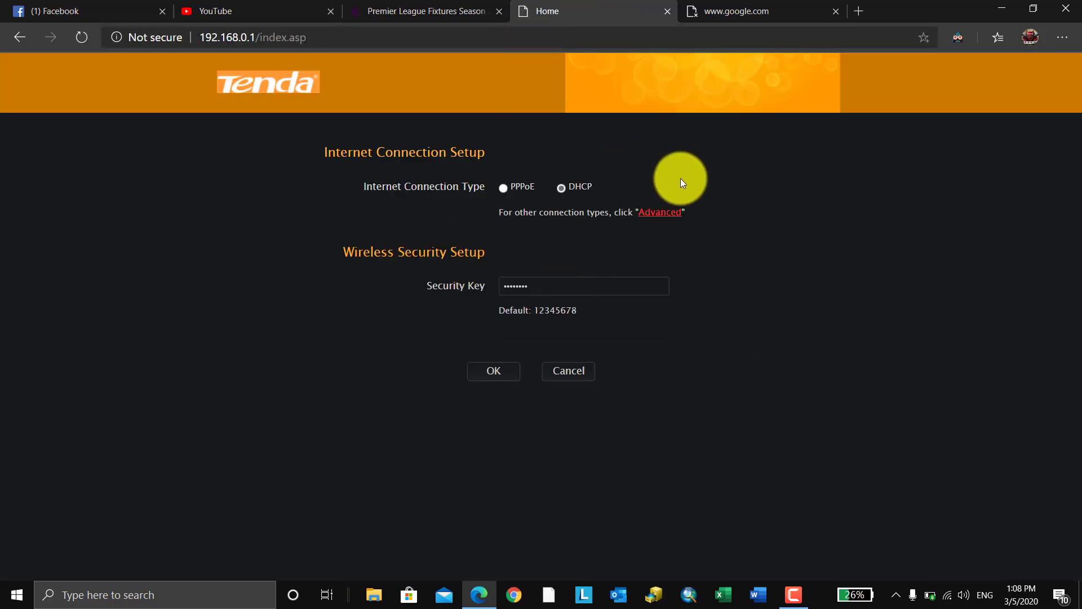
left_click(655, 213)
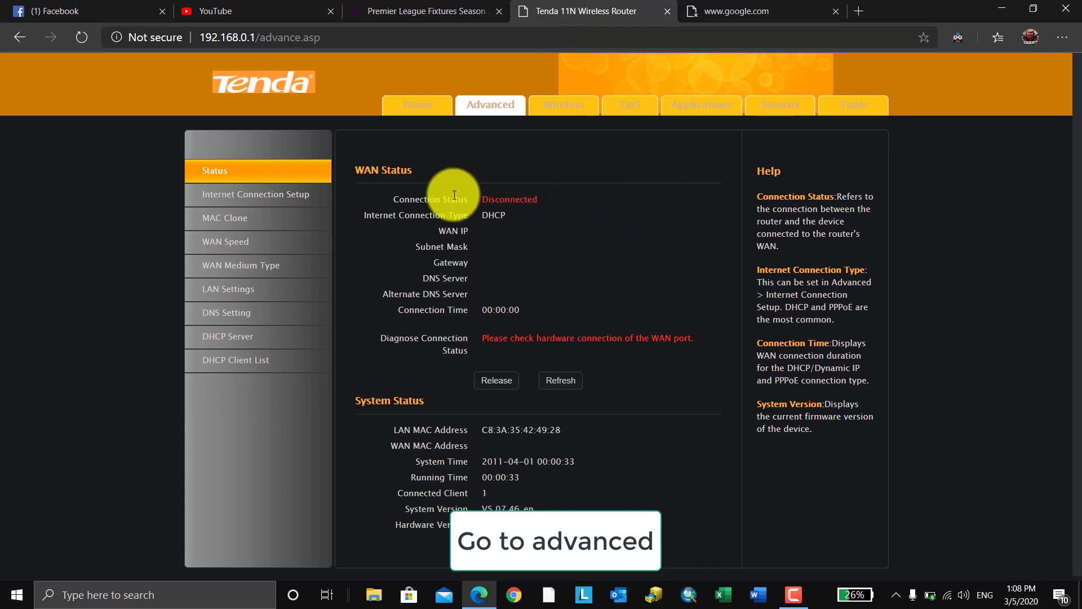
left_click(225, 295)
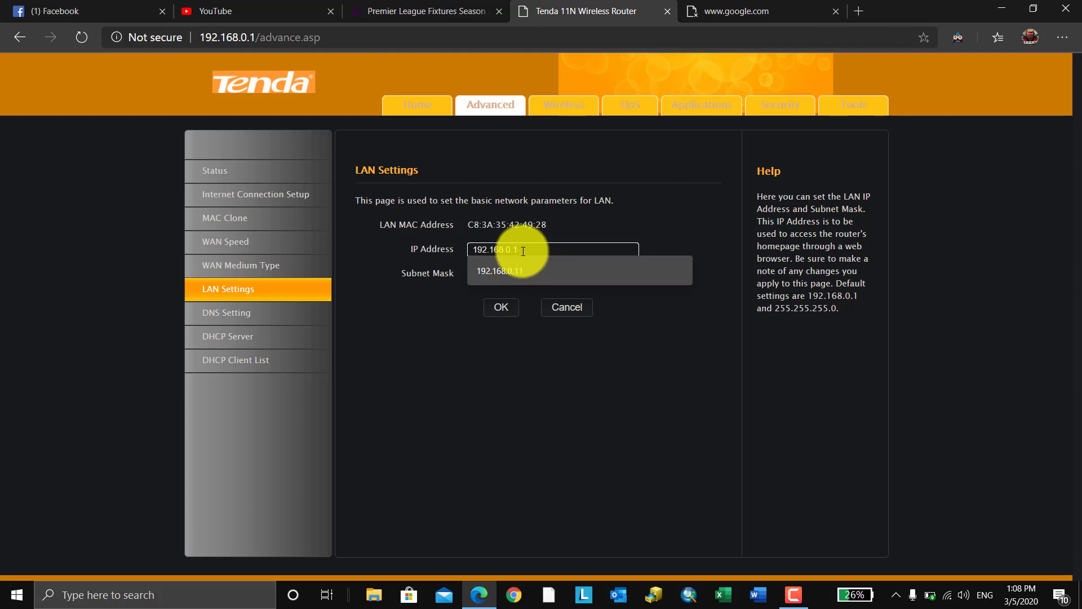
type("3")
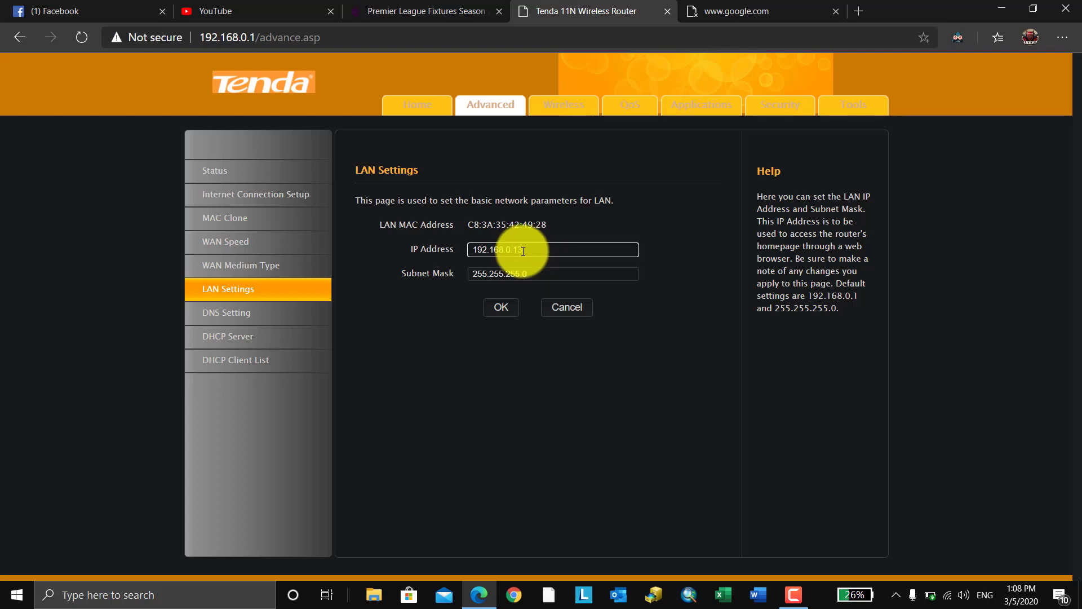
left_click(509, 310)
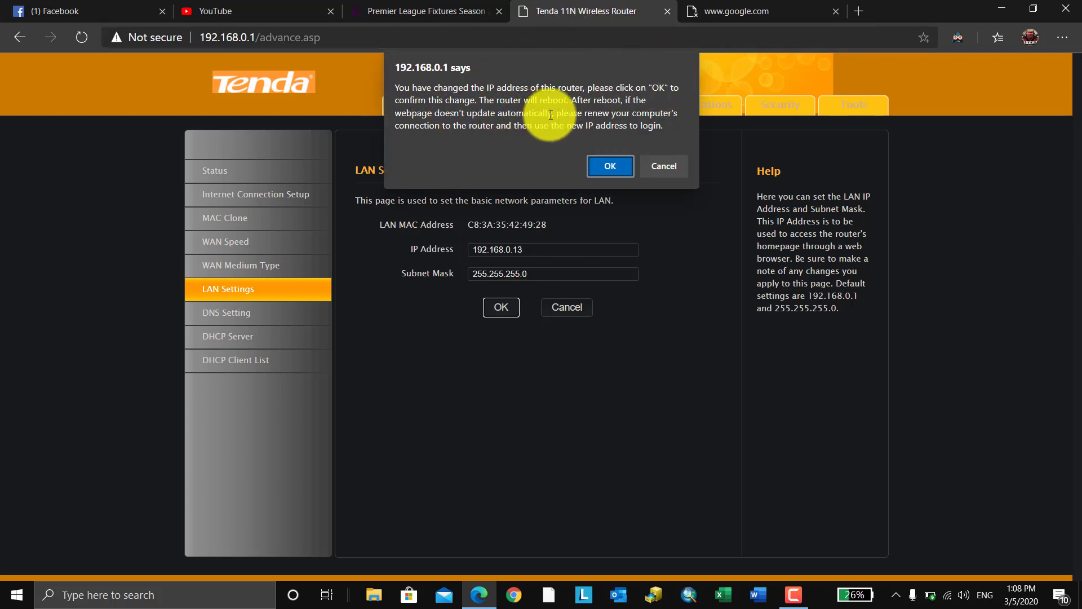
- Confirm the router reboot and reconnect the laptop to TP-LINK_5D7A 2
left_click(610, 165)
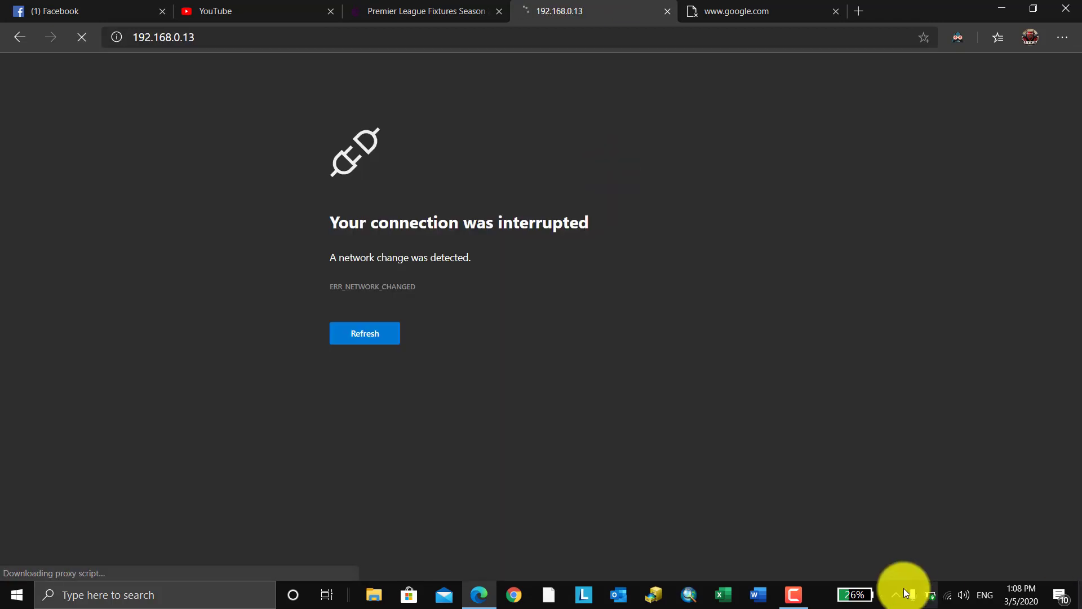
left_click(947, 594)
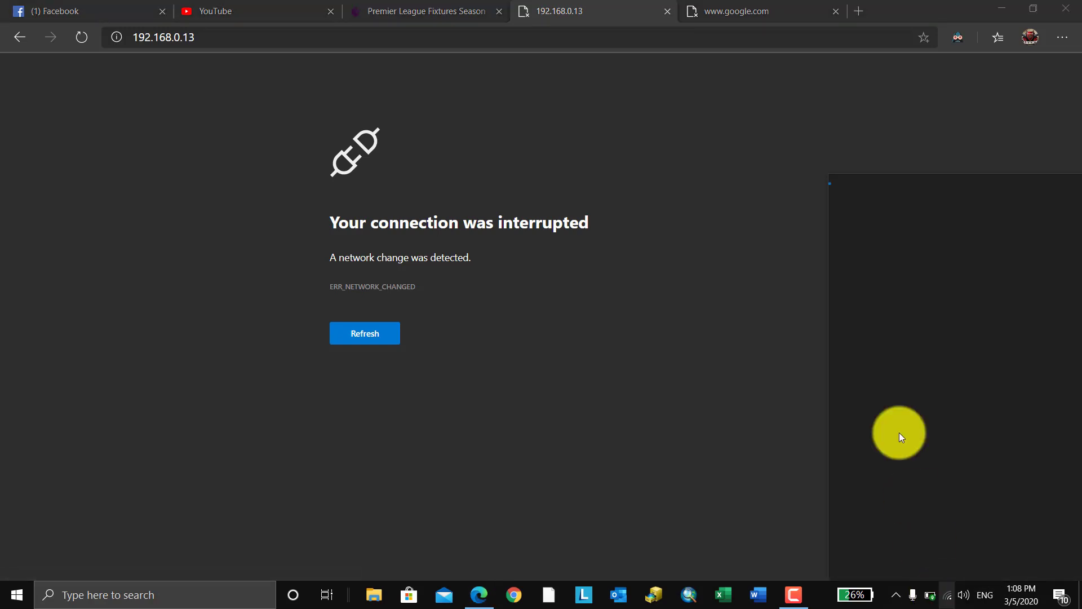
left_click(895, 313)
left_click(1006, 352)
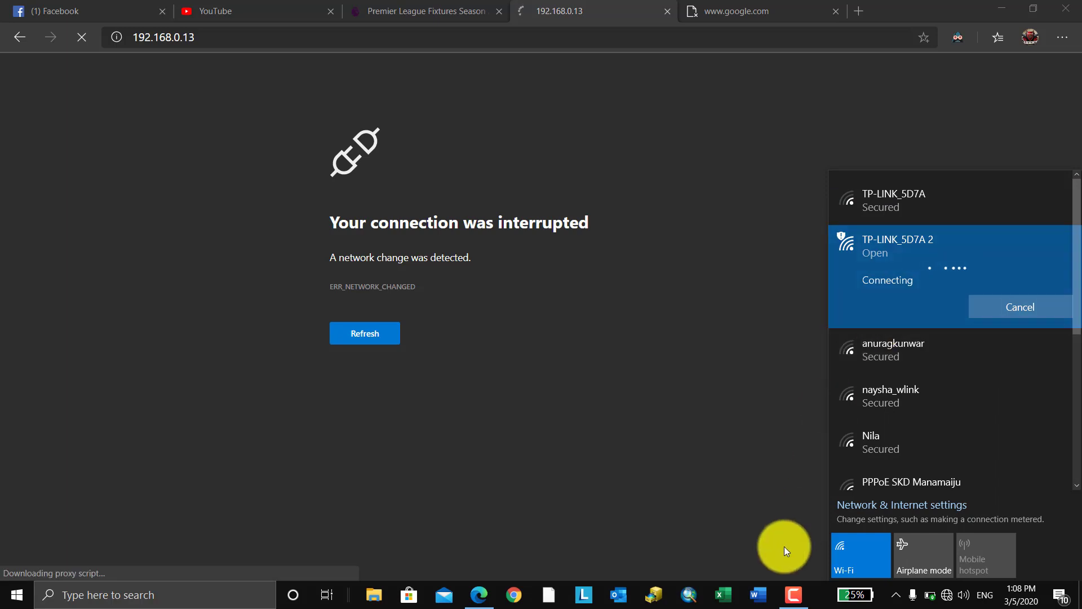
left_click(827, 592)
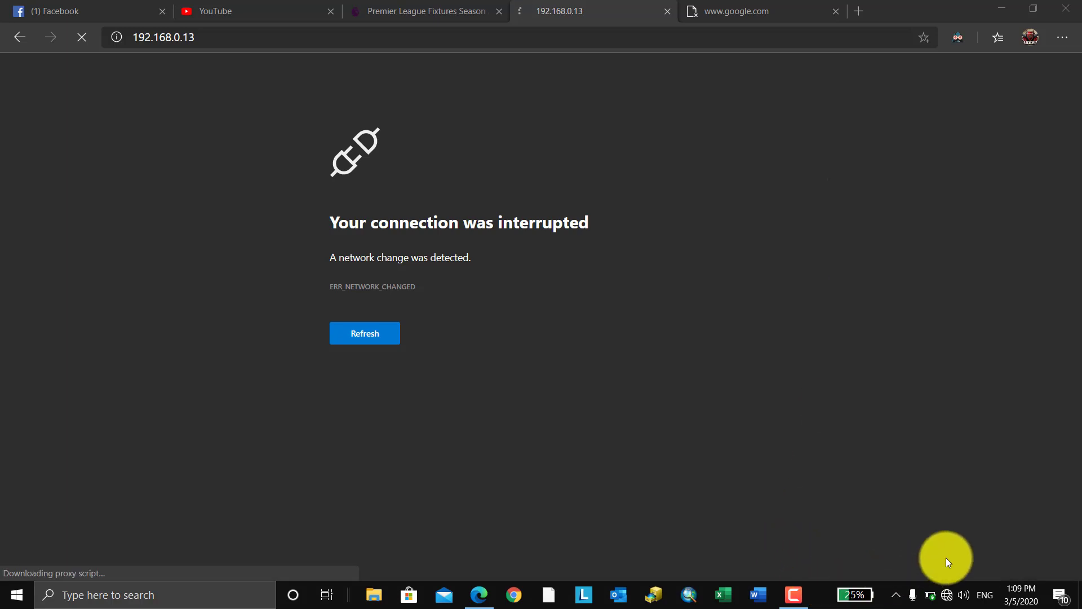
left_click(948, 595)
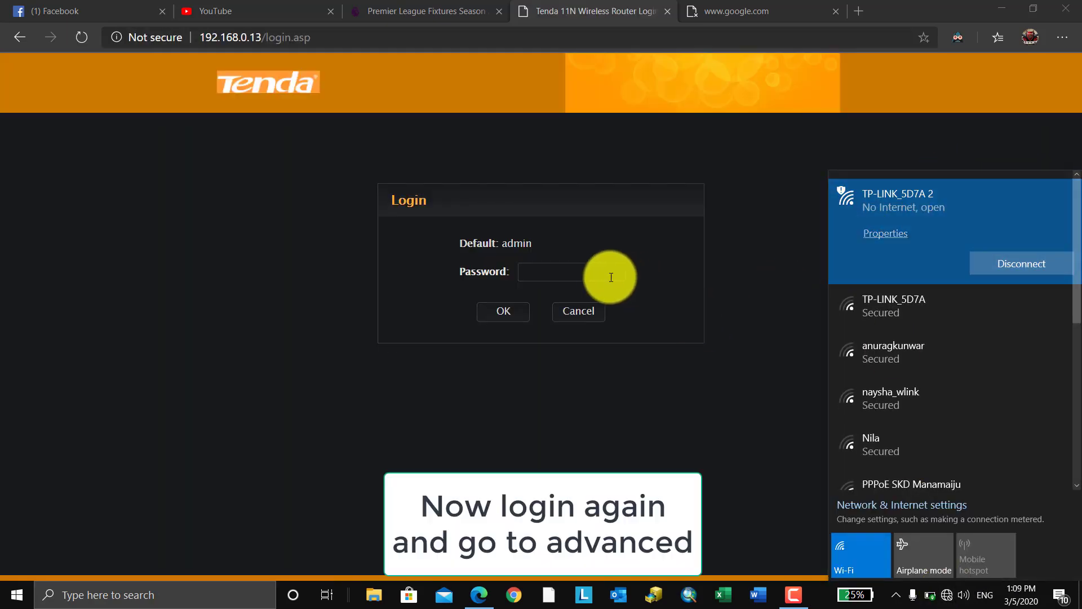
- Log back in to the Tenda admin with the router password, declining to save it
left_click(614, 277)
type("admin")
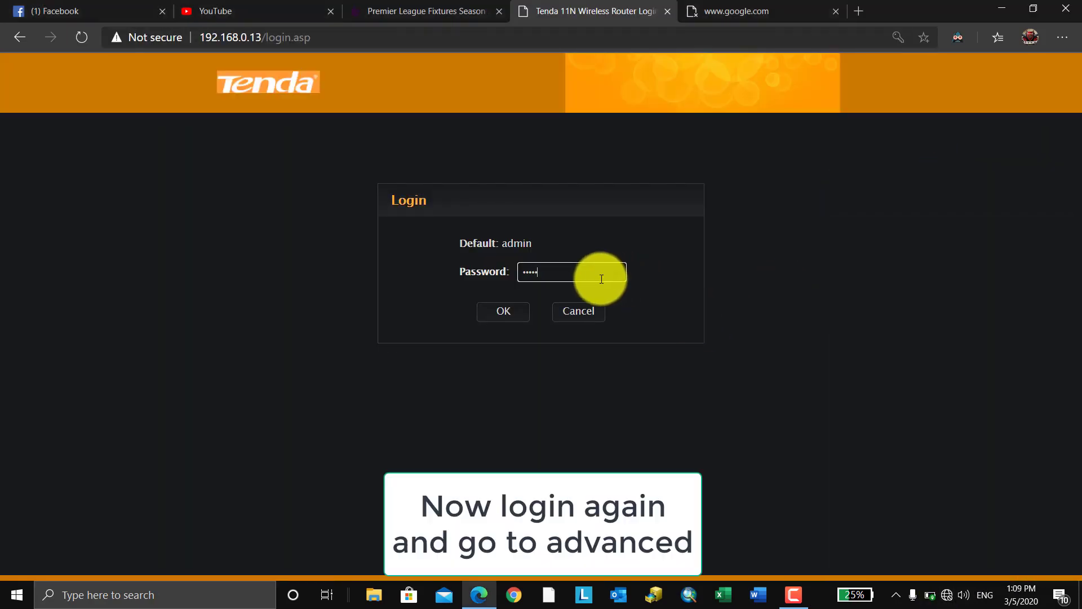
left_click(518, 311)
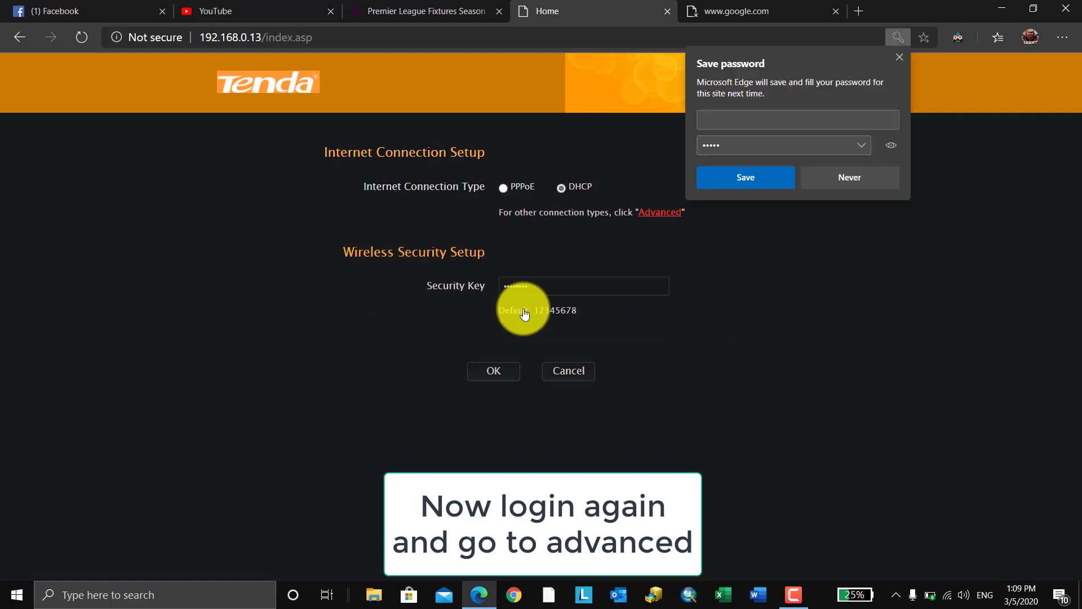
left_click(884, 169)
- Uncheck Enable on the Advanced > DHCP Server page
left_click(671, 217)
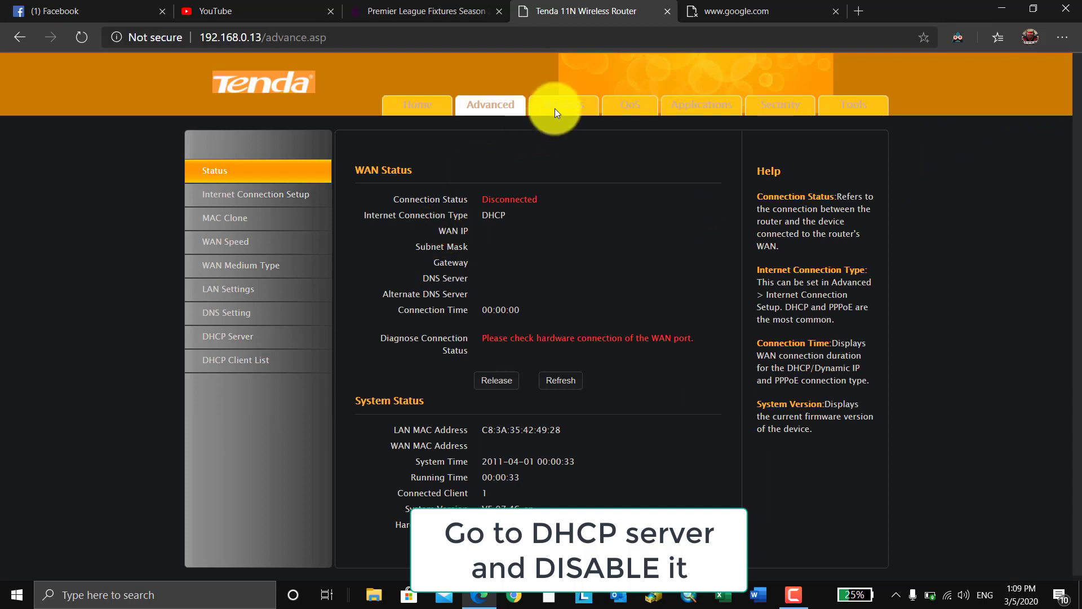
left_click(233, 341)
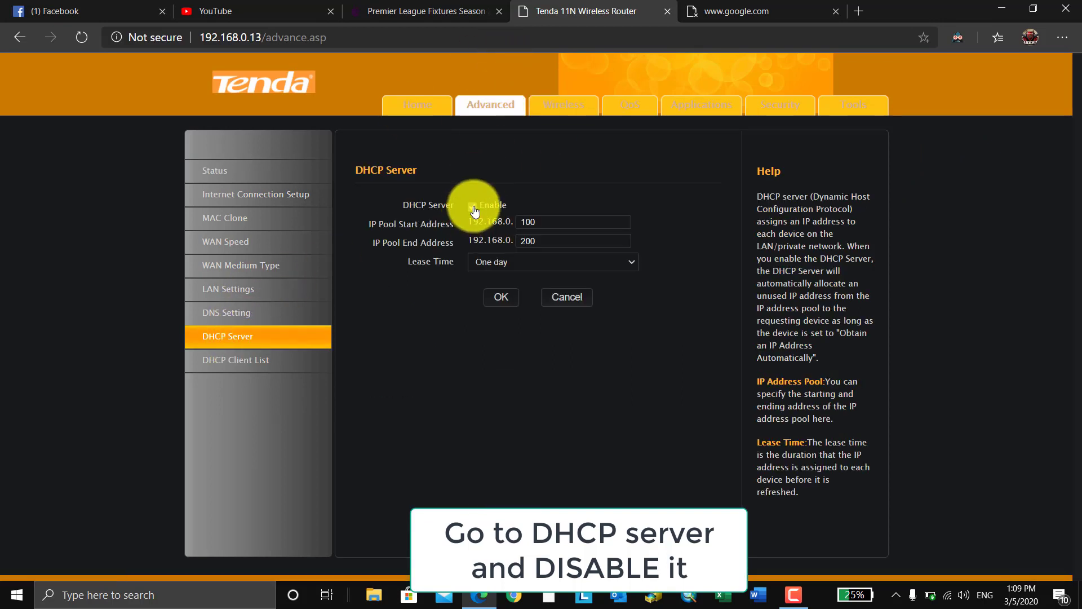
left_click(472, 206)
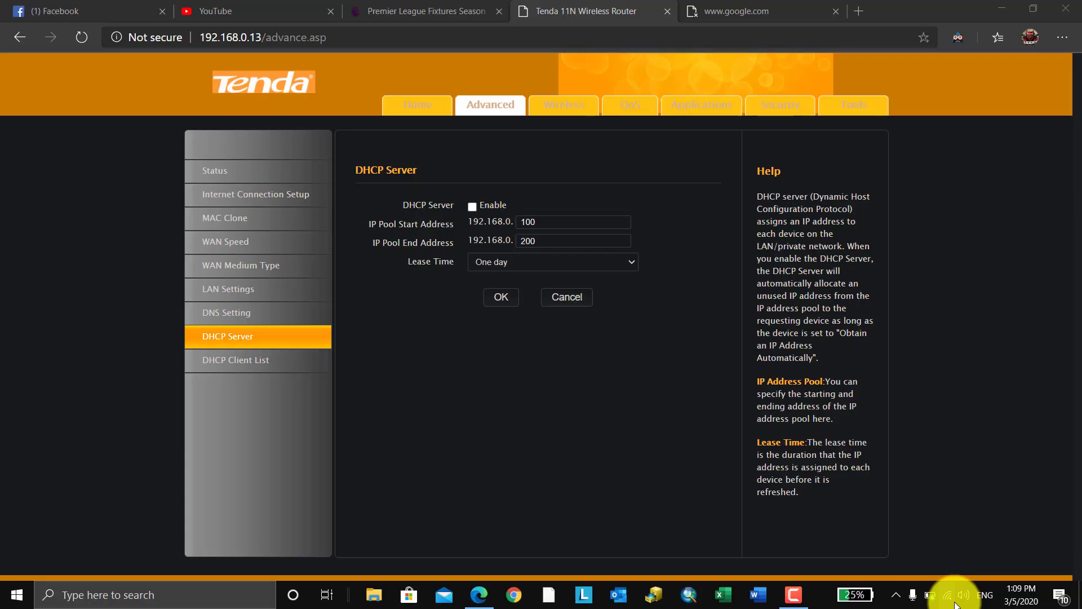
- Connect the laptop to TP-LINK_5D7A and close the Tenda admin tab
left_click(951, 593)
left_click(896, 306)
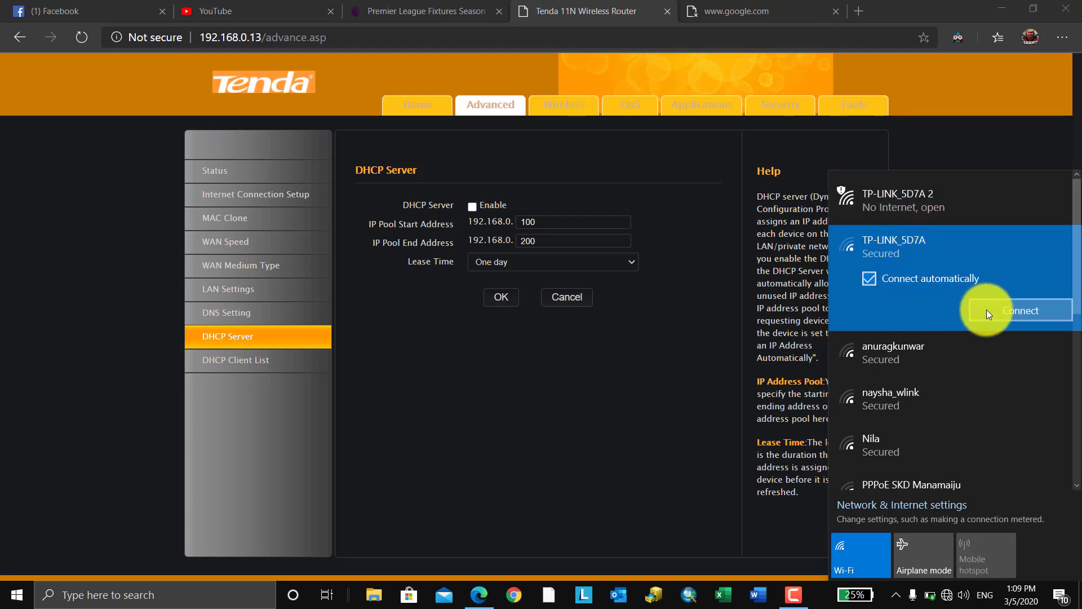
left_click(986, 309)
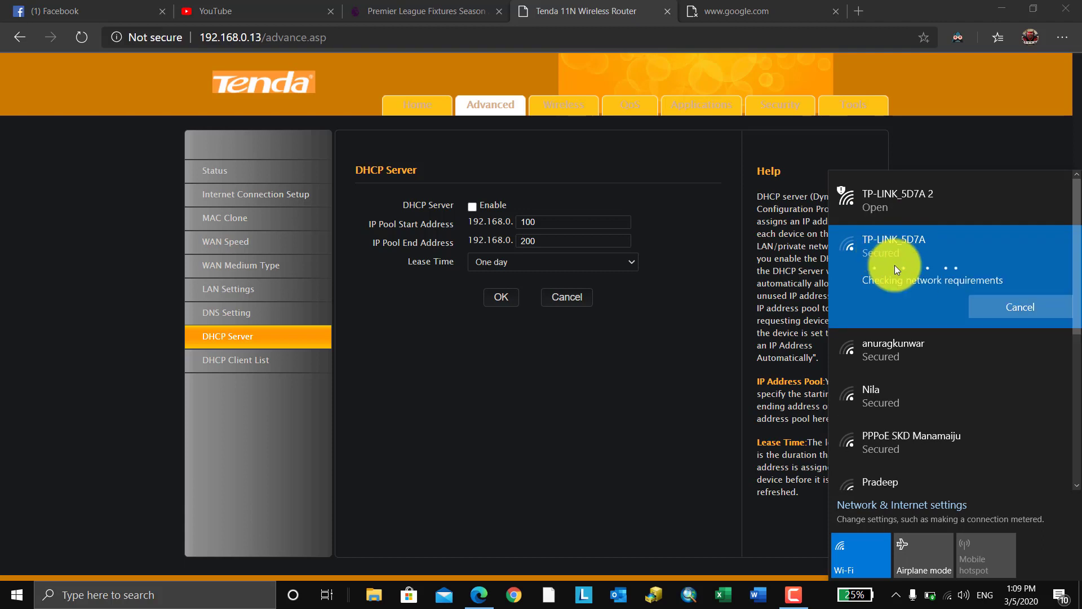
left_click(722, 522)
left_click(667, 12)
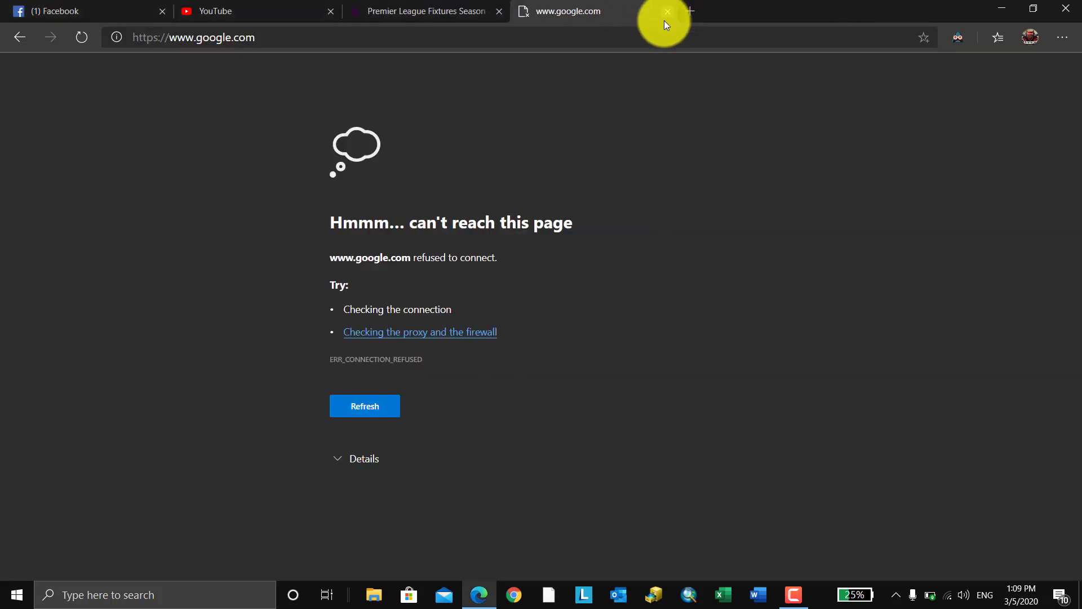
- Load the TP-Link admin at 192.168.0.1 and log in with the router's username and password
left_click(655, 29)
type("192")
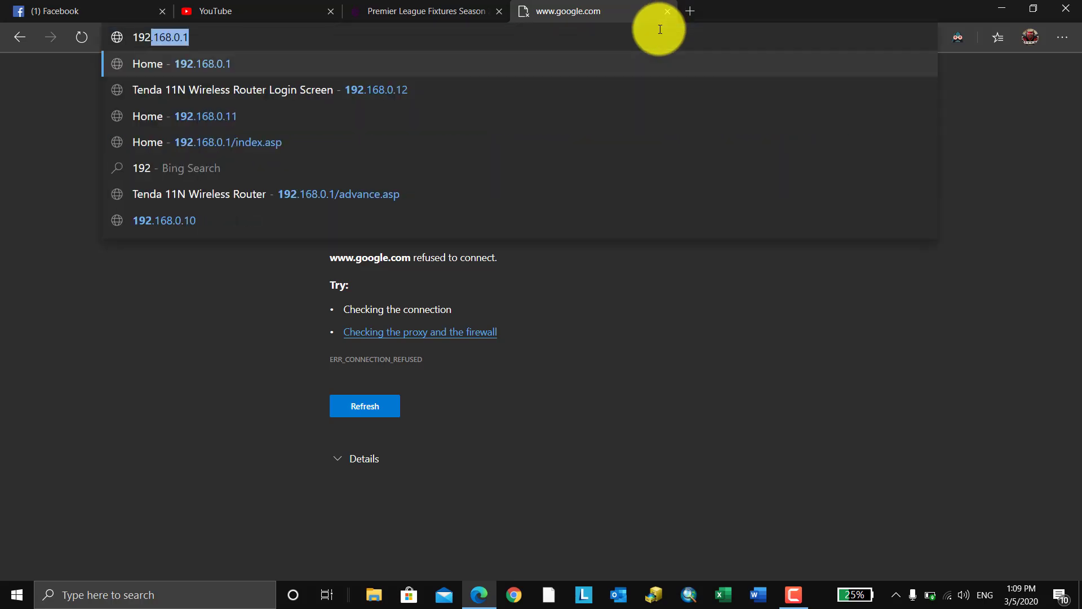
key("Return")
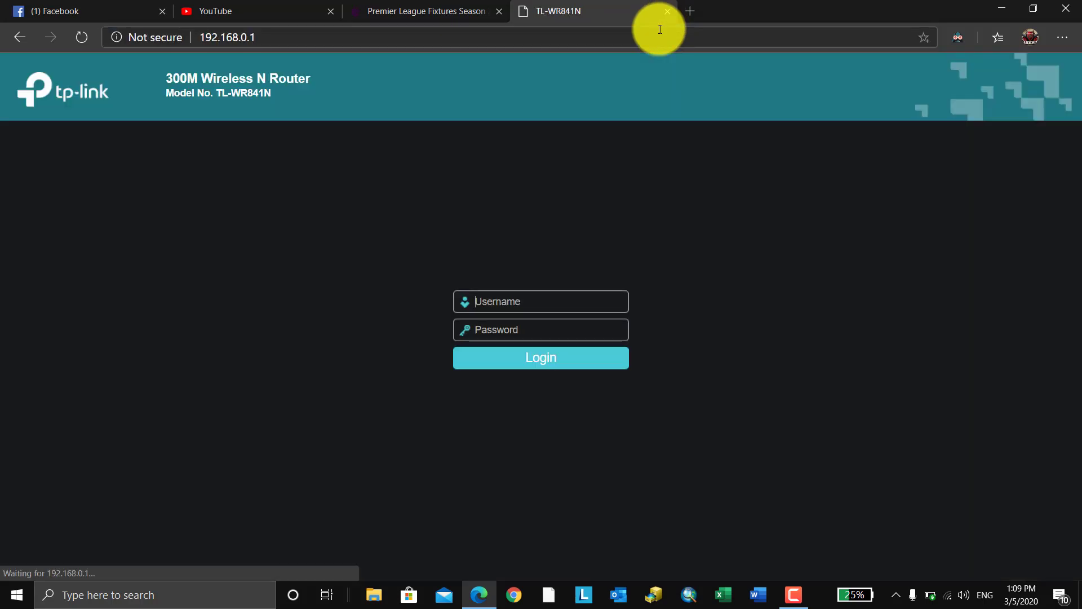
type("admin")
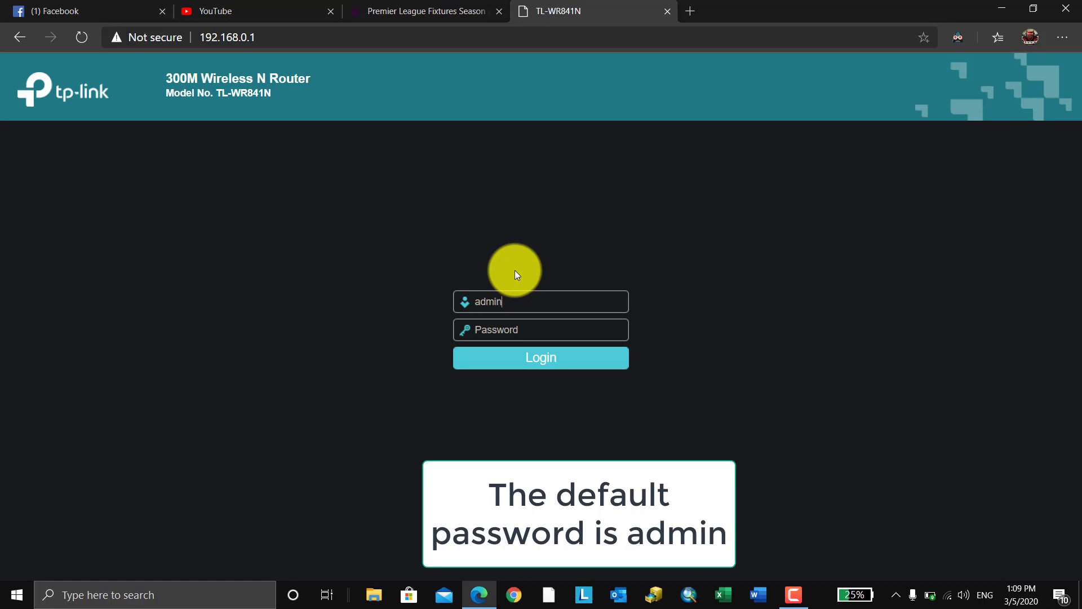
left_click(483, 327)
type("admin")
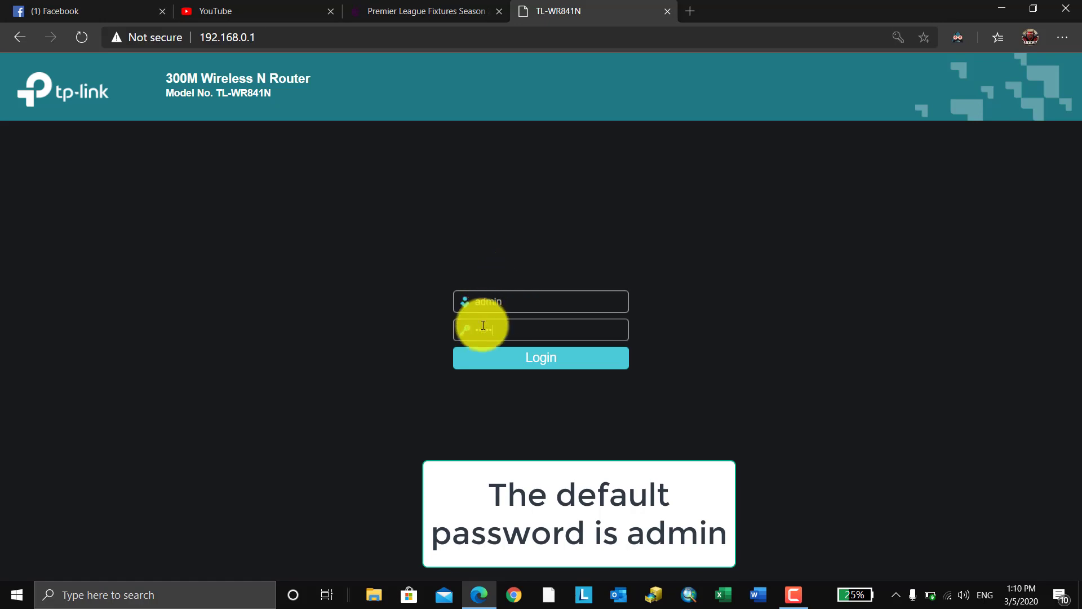
key("Return")
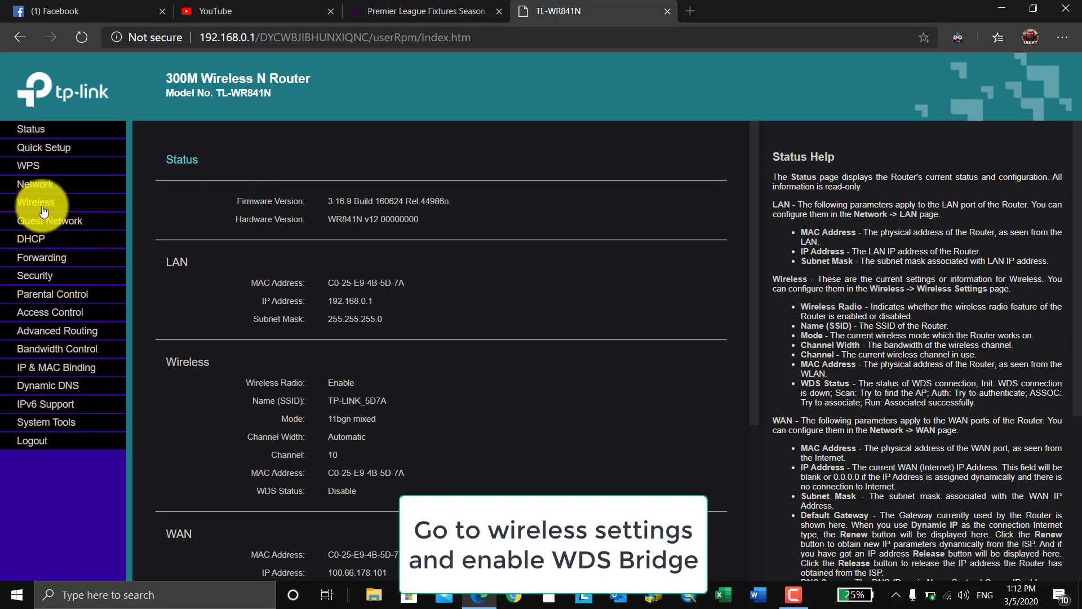
- Enable WDS Bridging under Wireless settings and survey for nearby access points
left_click(43, 208)
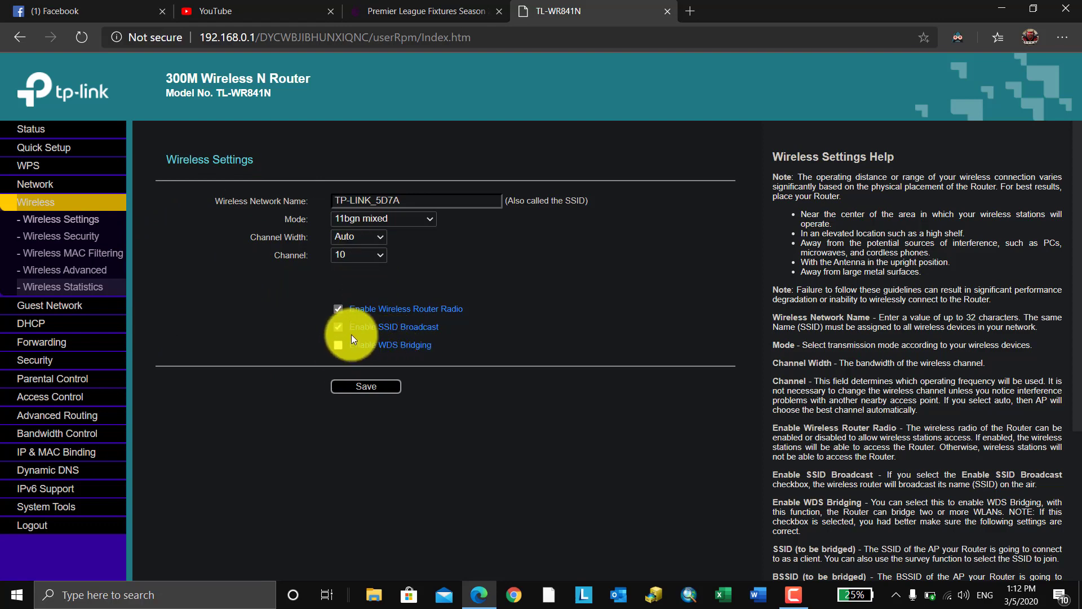
left_click(339, 346)
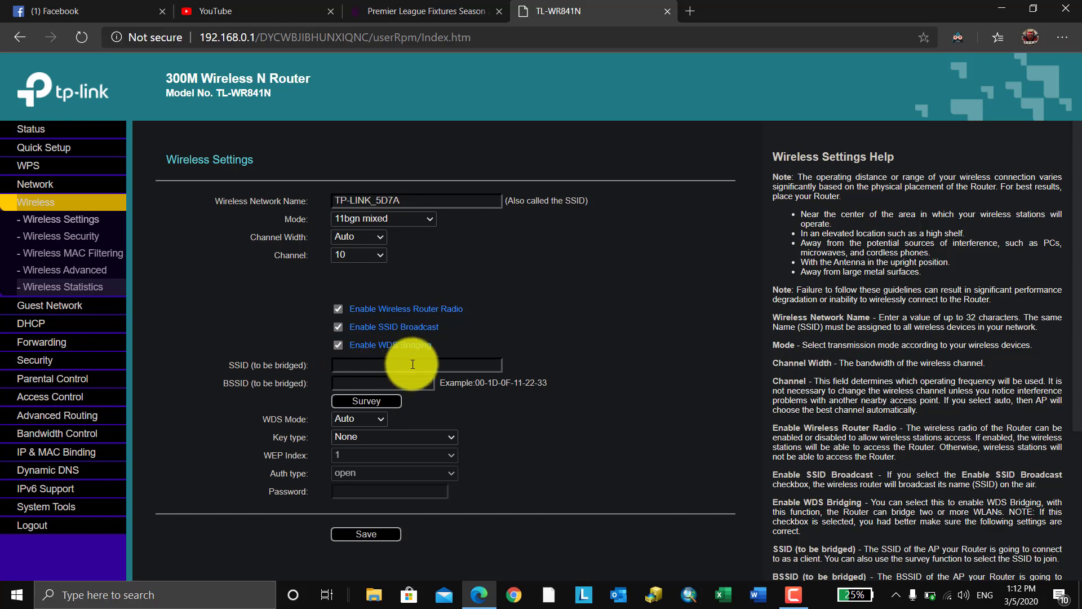
left_click(368, 404)
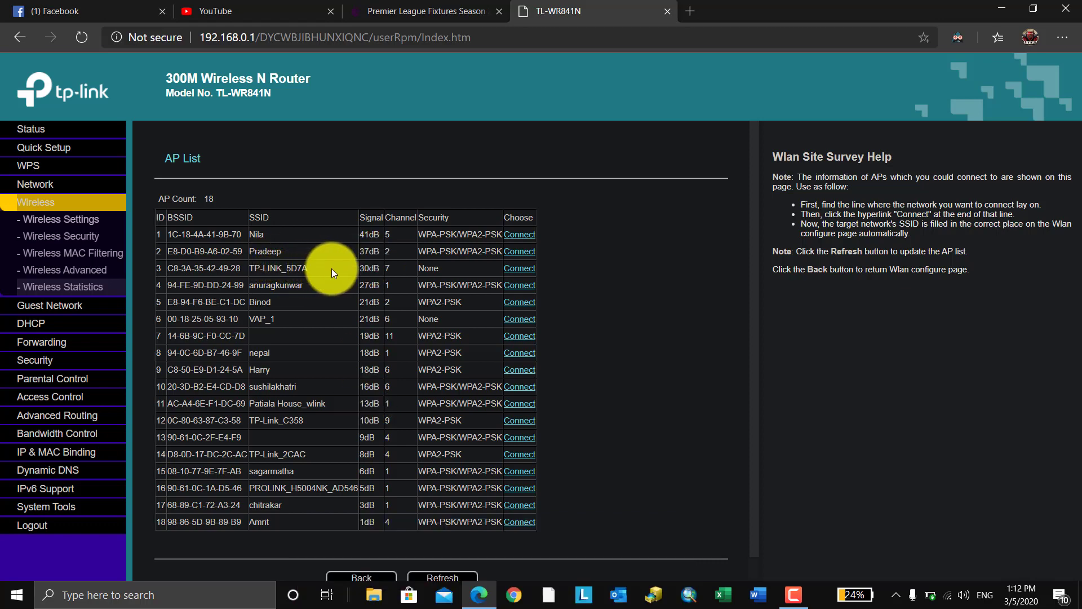
- Connect to TP-LINK_5D7A from the AP list to fill its SSID and BSSID
left_click(525, 269)
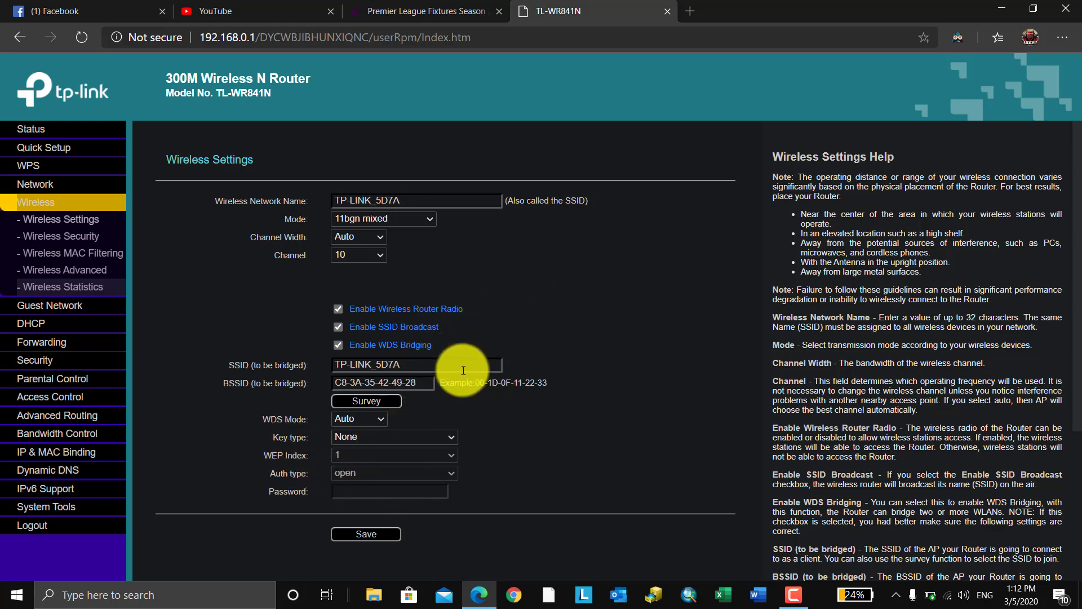
- Save the WDS bridge settings, accepting the switch to channel 7
left_click(376, 536)
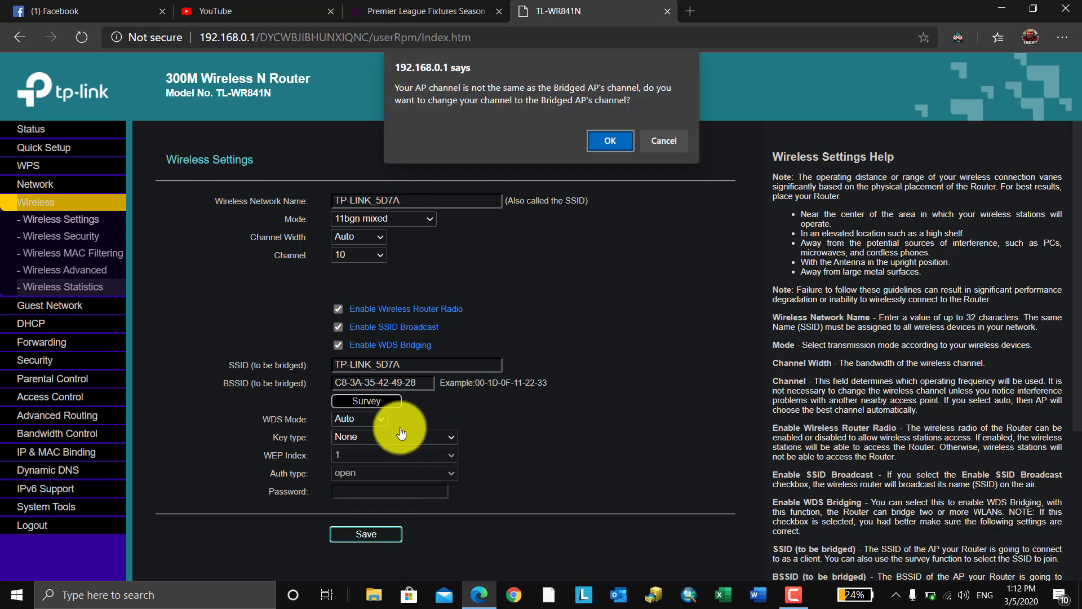
left_click(610, 142)
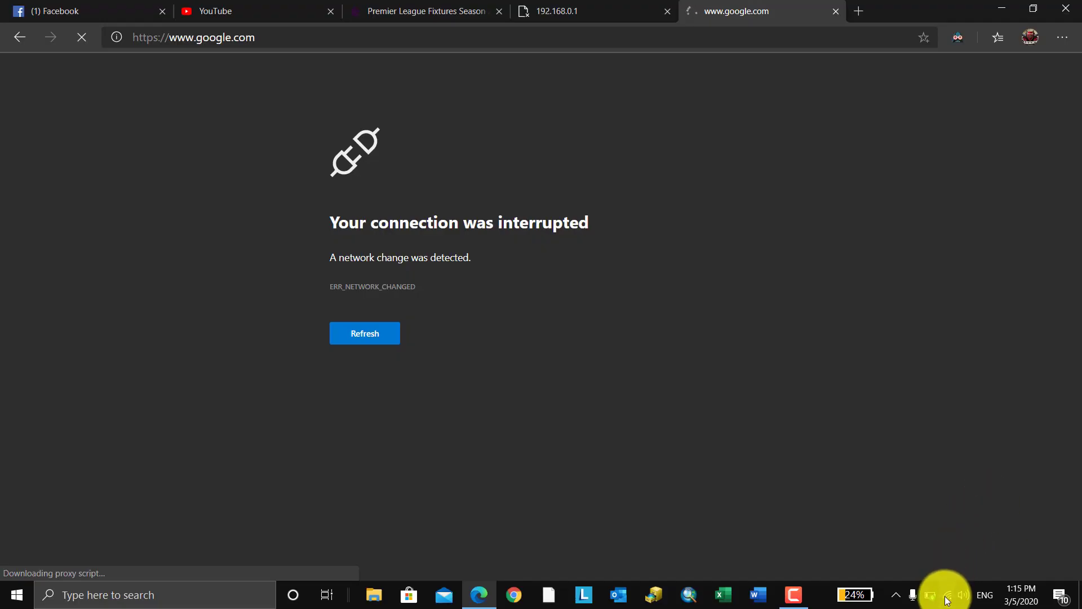
- Check in the Wi-Fi list that TP-LINK_5D7A 2 is connected, then start a new tab
left_click(947, 596)
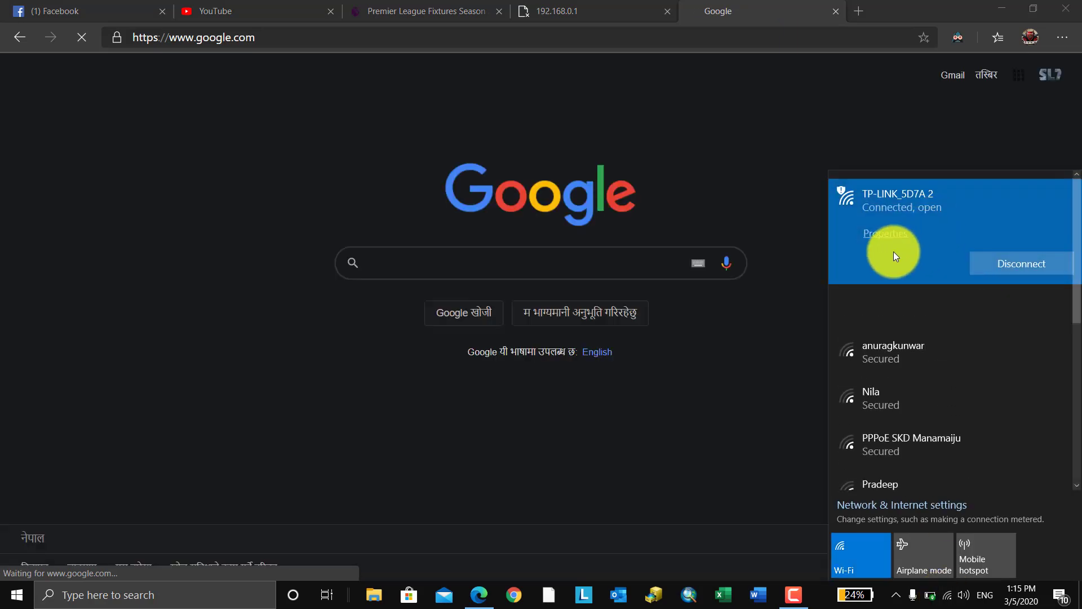
left_click(796, 414)
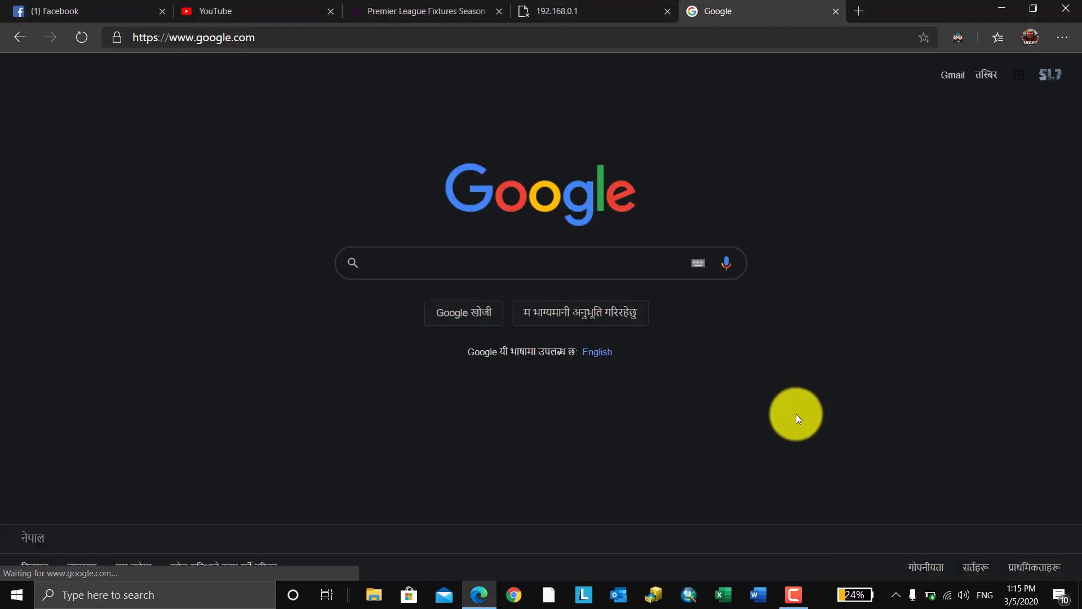
left_click(857, 11)
- Load speedtest.net and run a speed test, dismissing the Kaspersky warning
type("speed")
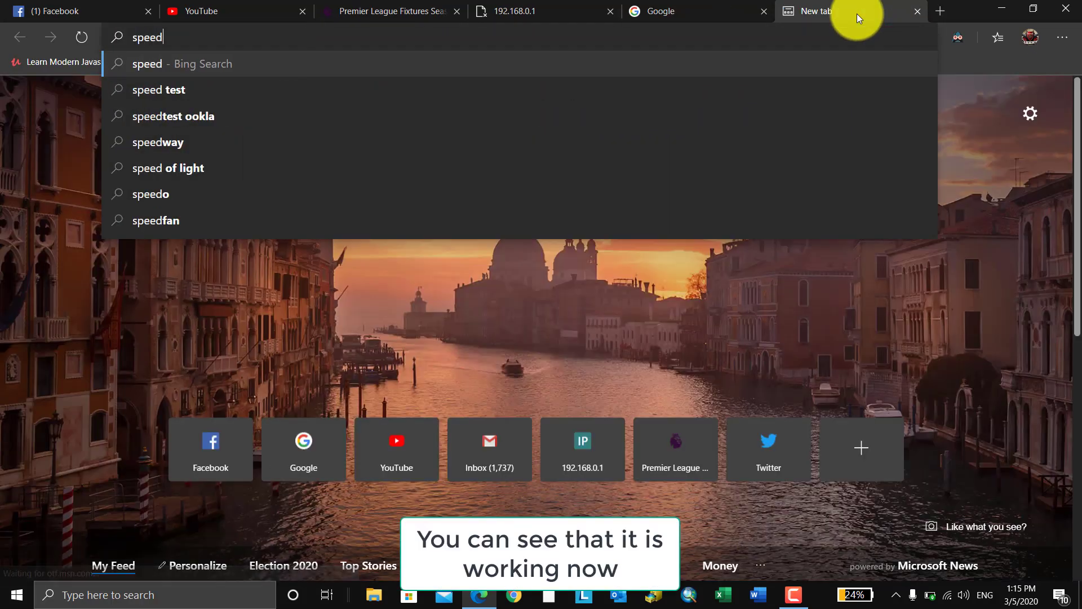
type("test,net")
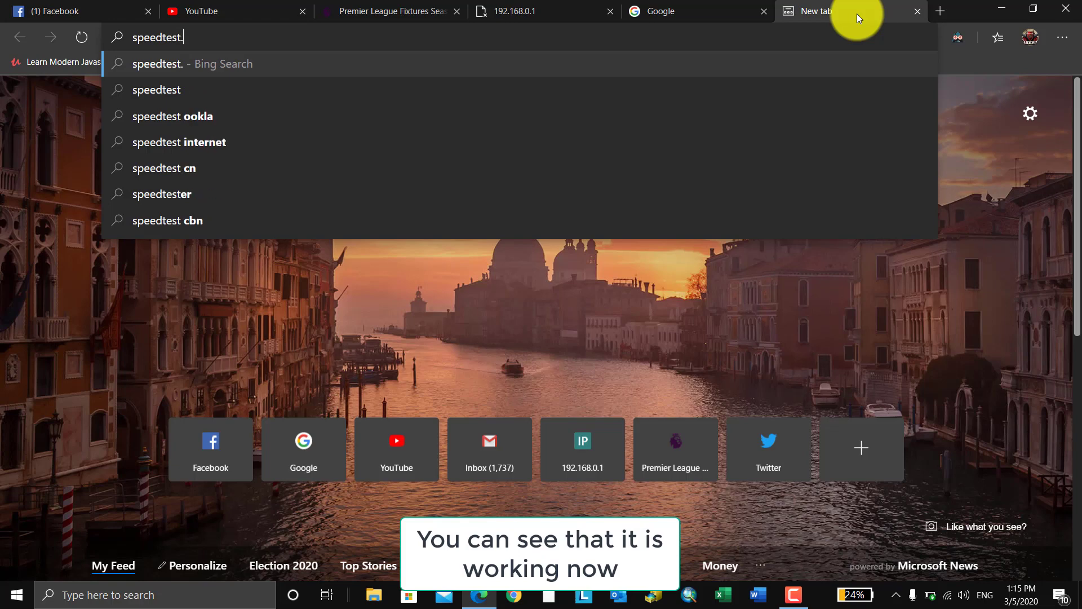
key("Return")
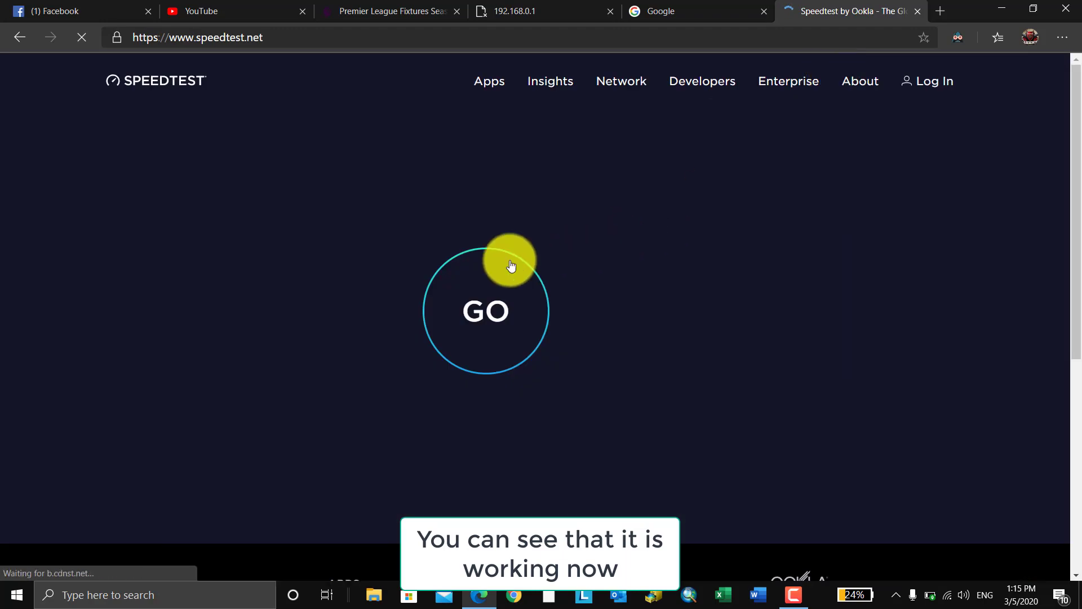
left_click(479, 273)
left_click(941, 533)
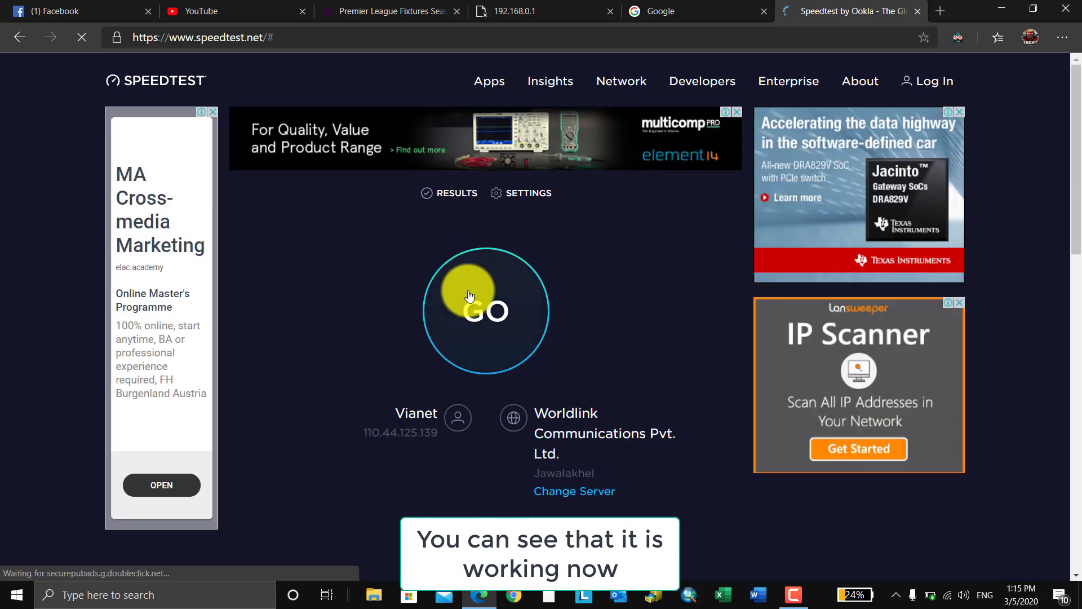
left_click(470, 296)
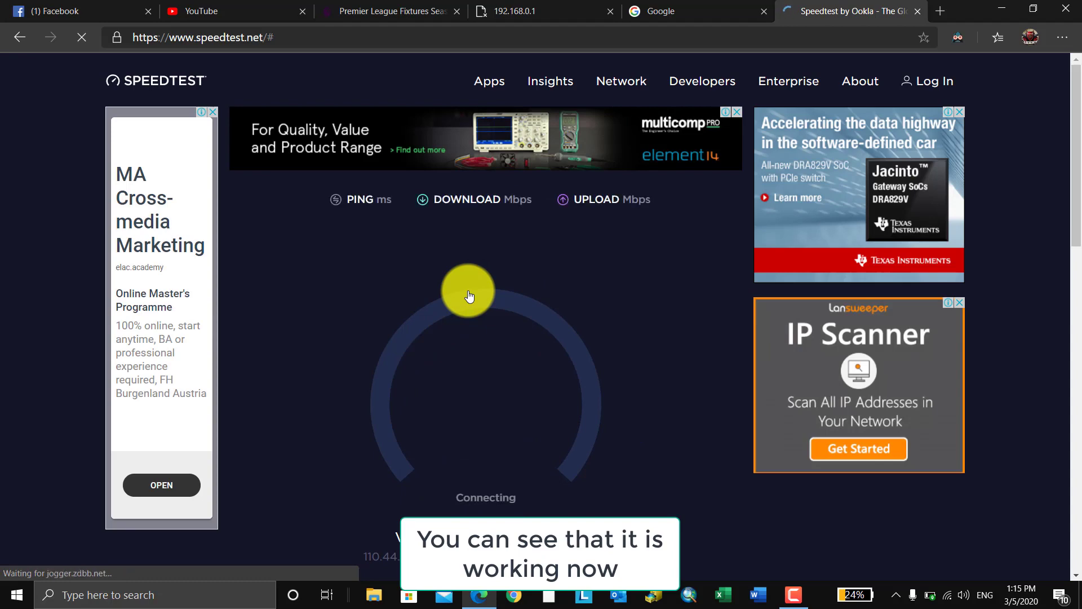